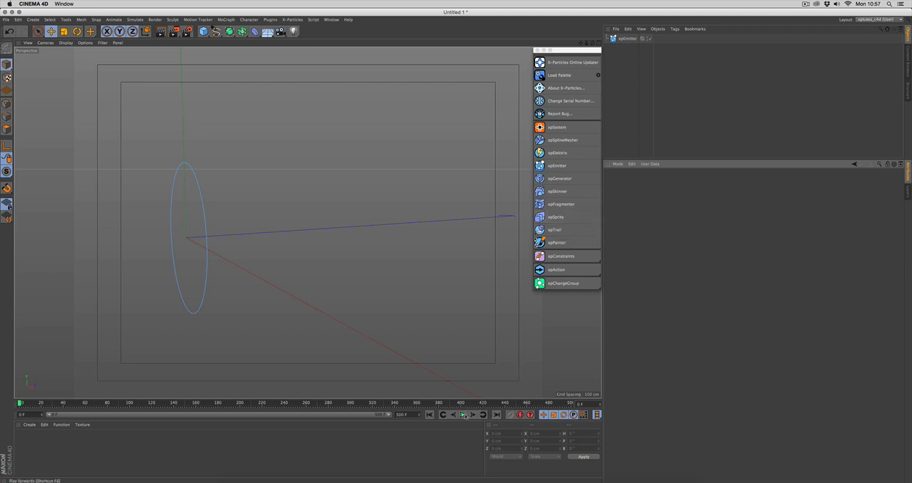
# - Play the emitter's animation briefly and add an xpSprite object to the scene
pyautogui.click(463, 414)
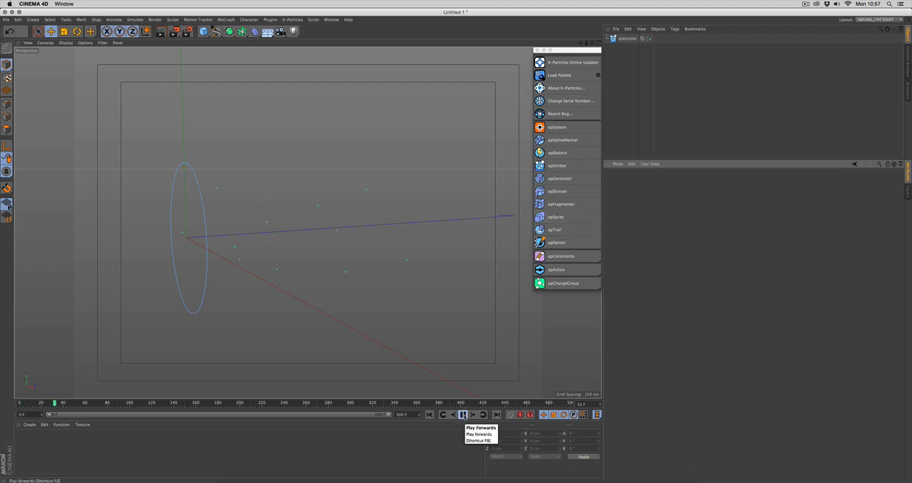
pyautogui.click(463, 415)
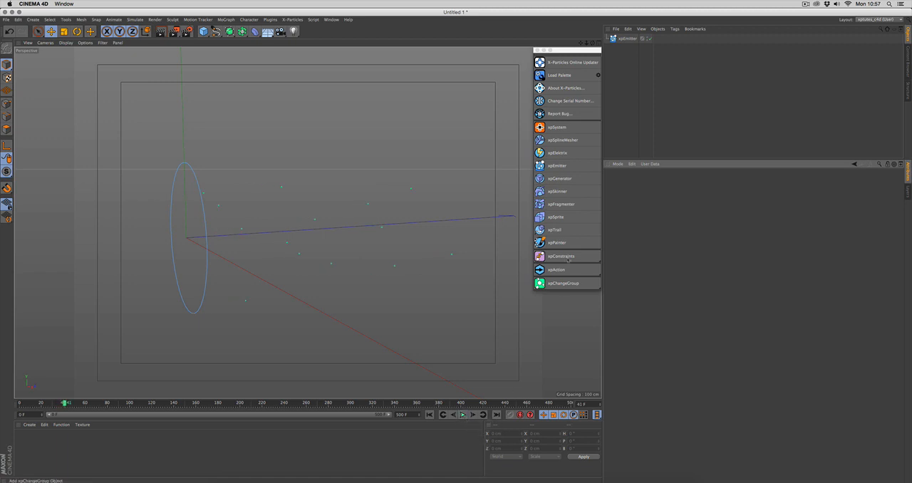
pyautogui.click(563, 216)
pyautogui.moveTo(626, 47); pyautogui.dragTo(676, 199)
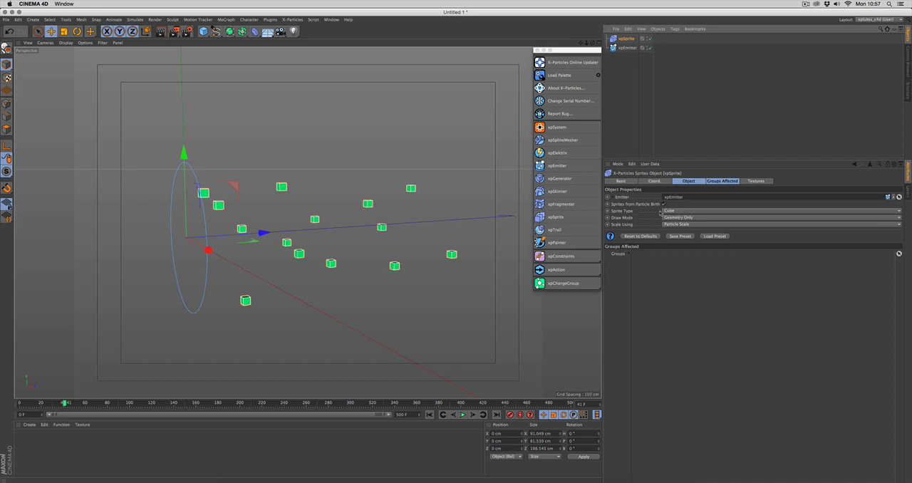
# - Replay the animation from the first frame to preview the cube sprites on the particles
pyautogui.click(430, 415)
pyautogui.click(463, 415)
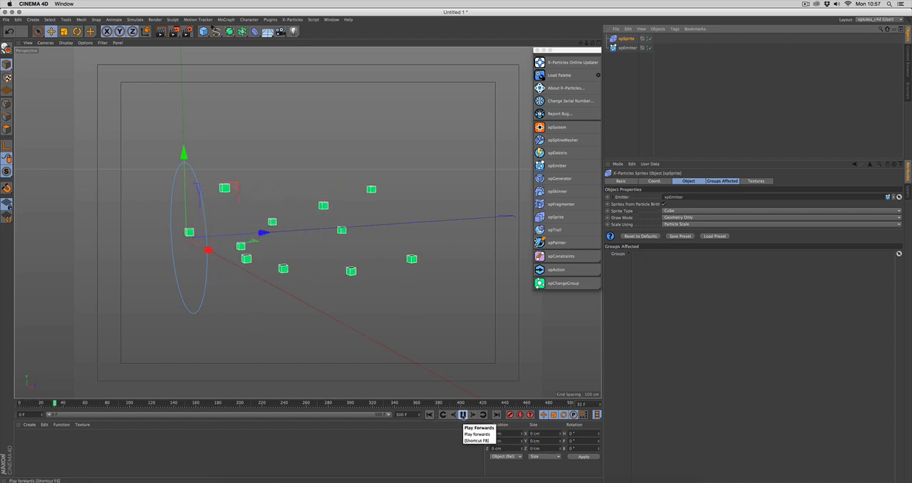
pyautogui.click(464, 415)
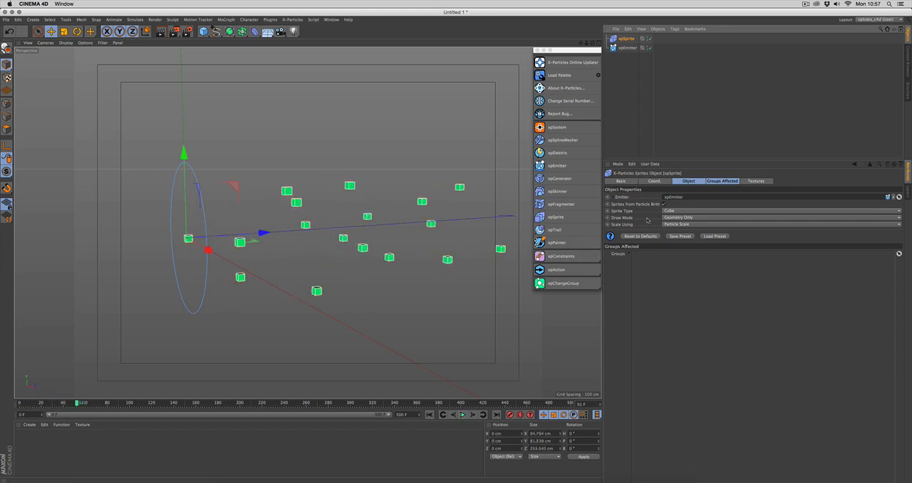
# - Review the xpSprite draw modes and set its Scale Using option to Particle Radius
pyautogui.click(696, 218)
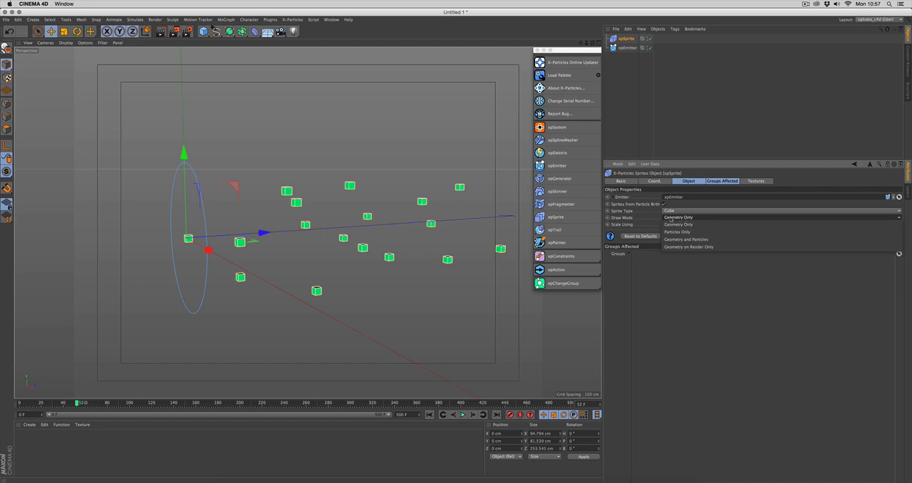
pyautogui.click(648, 219)
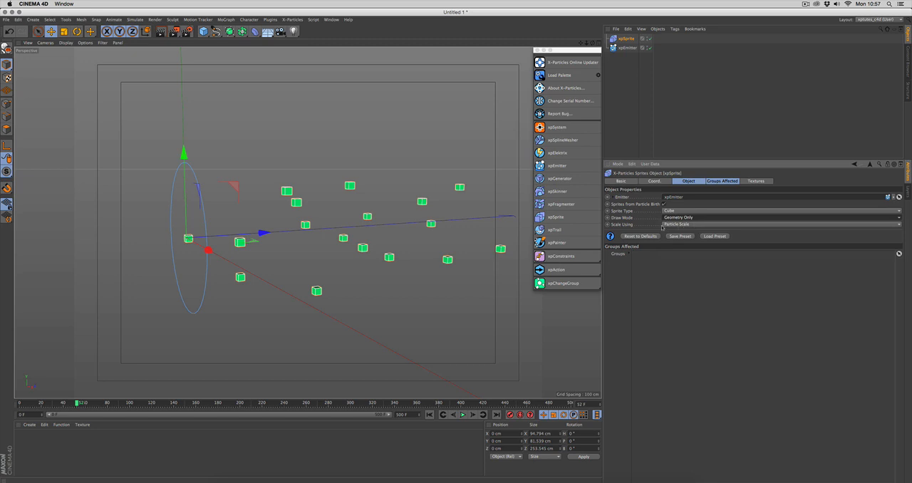
pyautogui.click(663, 226)
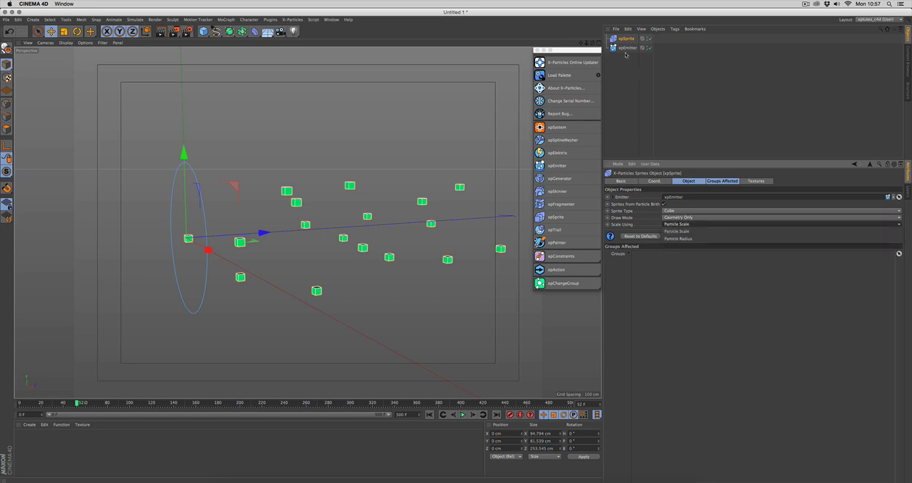
pyautogui.click(684, 238)
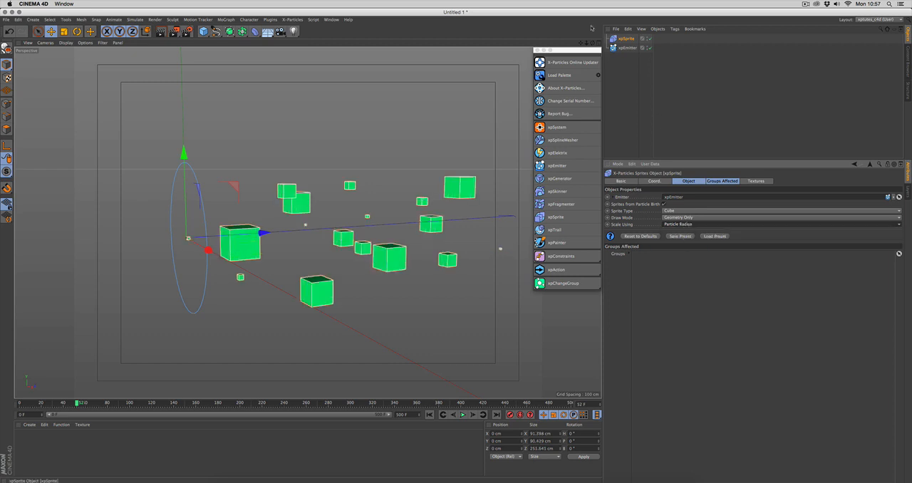
# - Check the xpEmitter's radius and variation in its emission settings, and return to the xpSprite's object properties
pyautogui.click(627, 48)
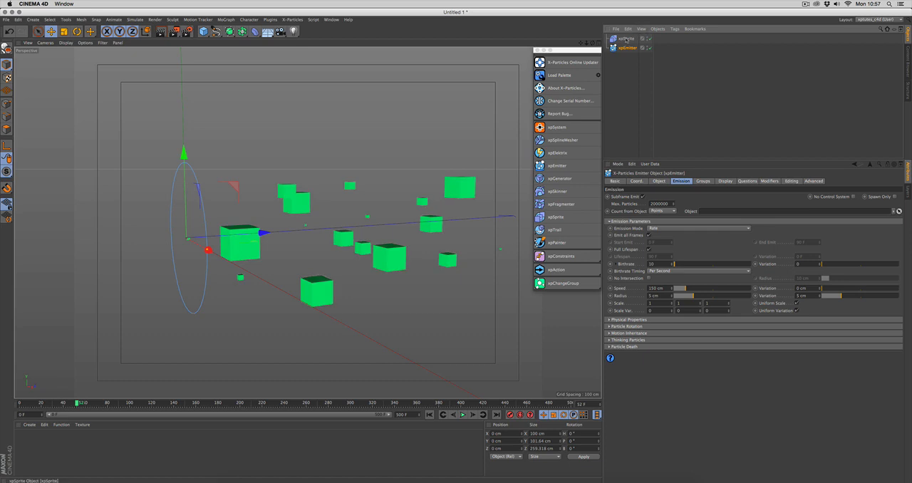
pyautogui.click(625, 39)
pyautogui.click(689, 181)
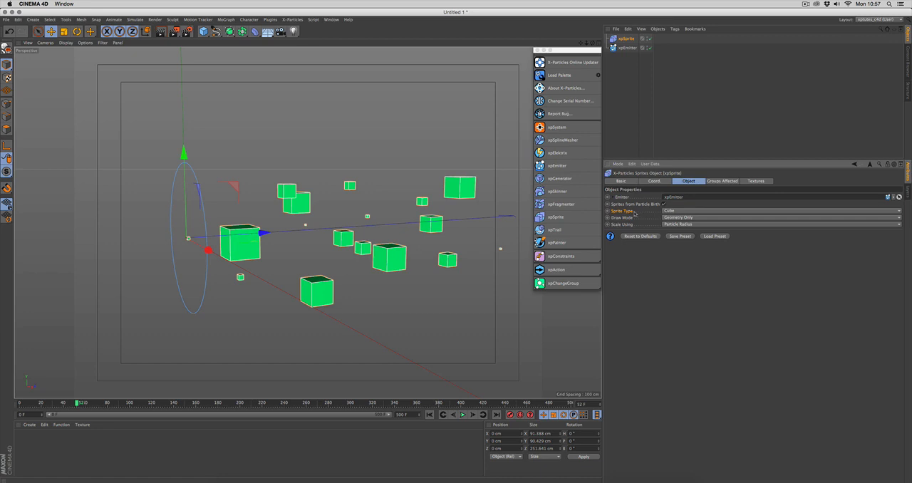
# - Set the sprite type to Cross and replay the animation from the first frame
pyautogui.click(695, 212)
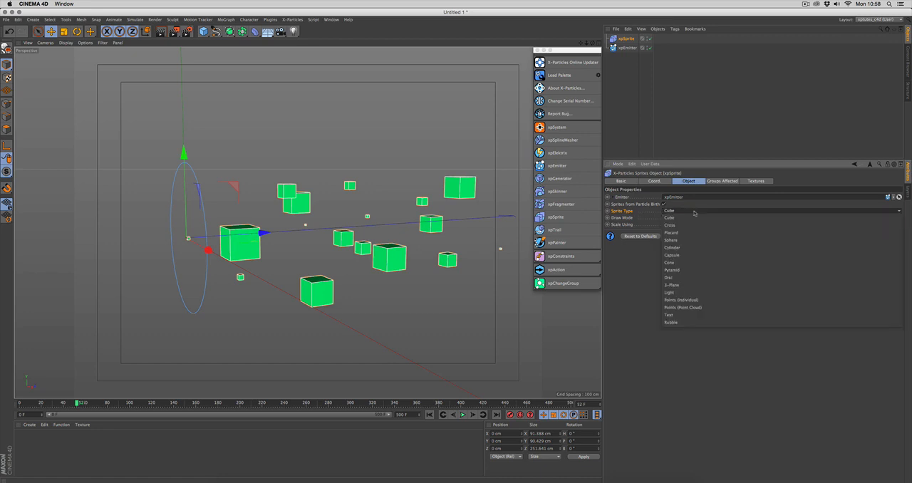
pyautogui.click(692, 225)
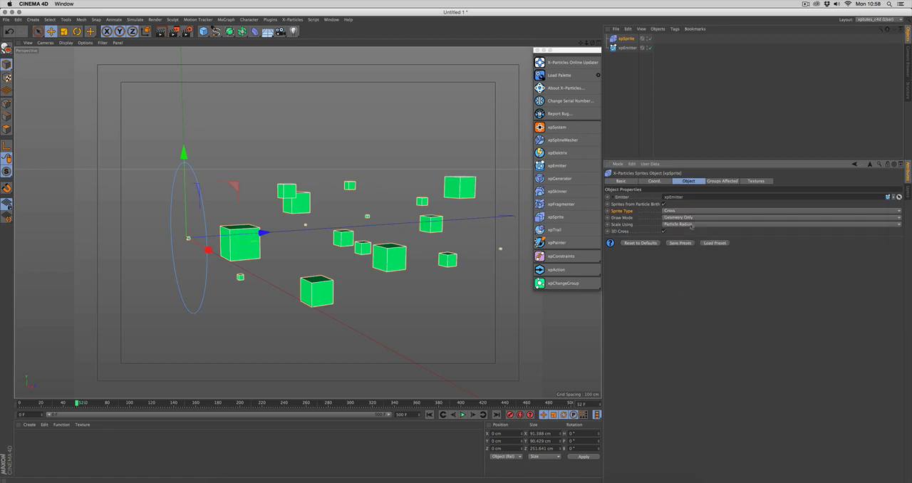
pyautogui.click(687, 212)
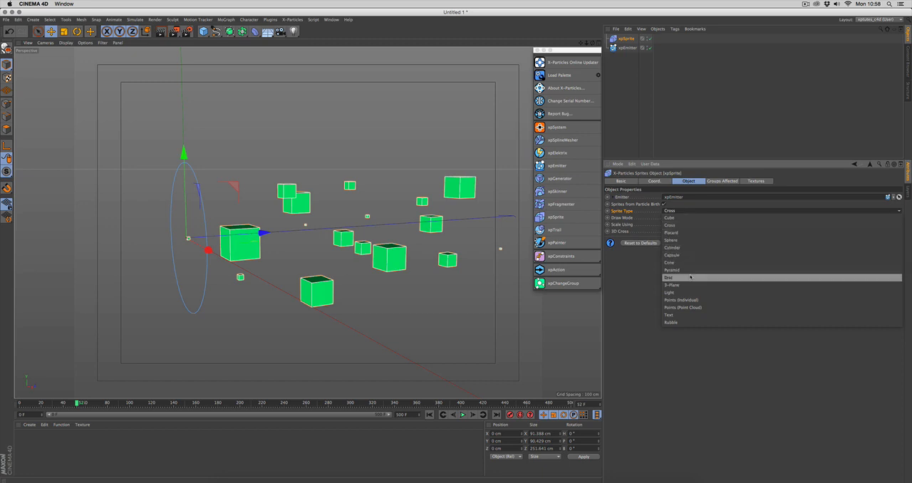
pyautogui.click(683, 226)
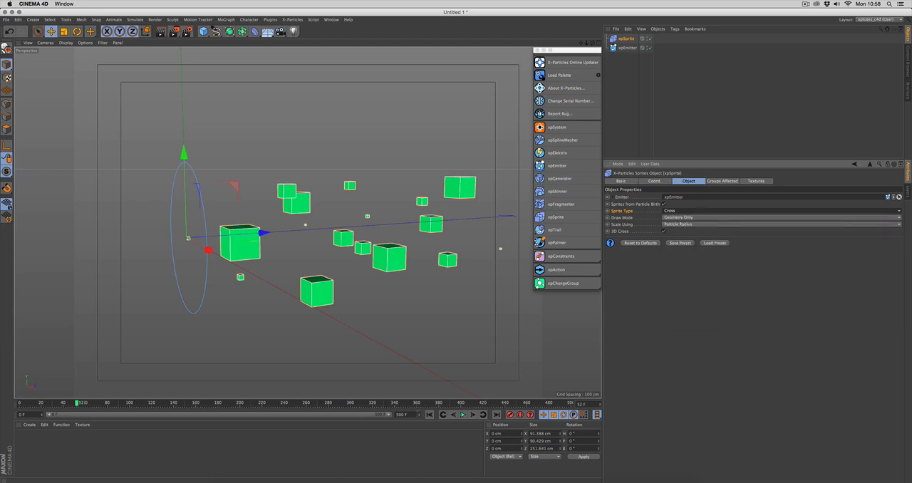
pyautogui.click(431, 415)
pyautogui.click(462, 415)
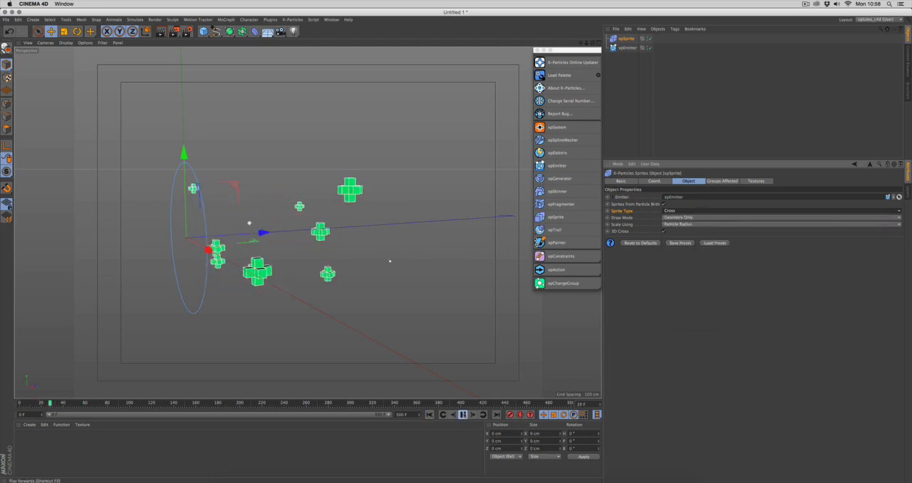
pyautogui.click(463, 415)
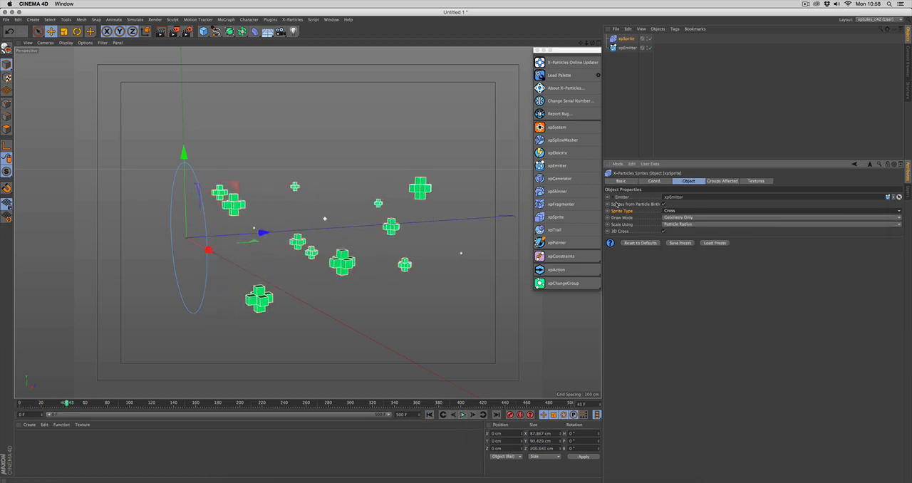
# - Change the sprite type to Placard and replay the animation from the first frame
pyautogui.click(697, 213)
pyautogui.click(696, 231)
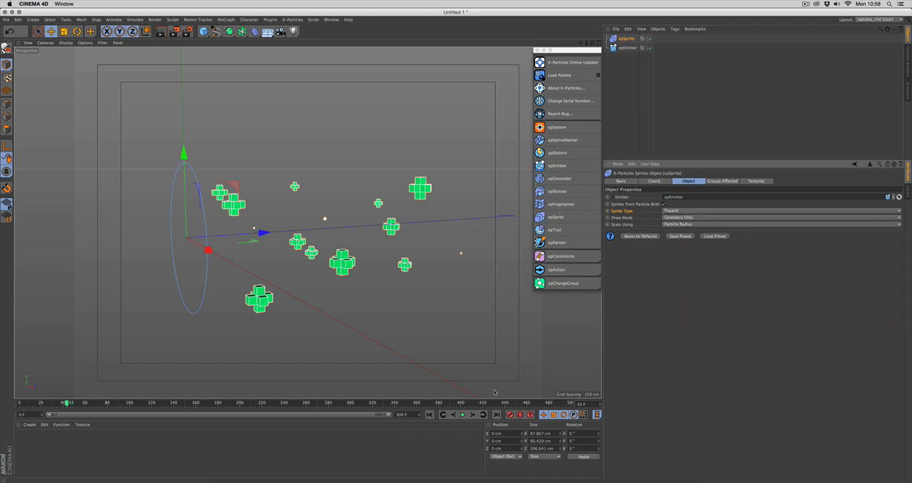
pyautogui.click(431, 415)
pyautogui.click(464, 416)
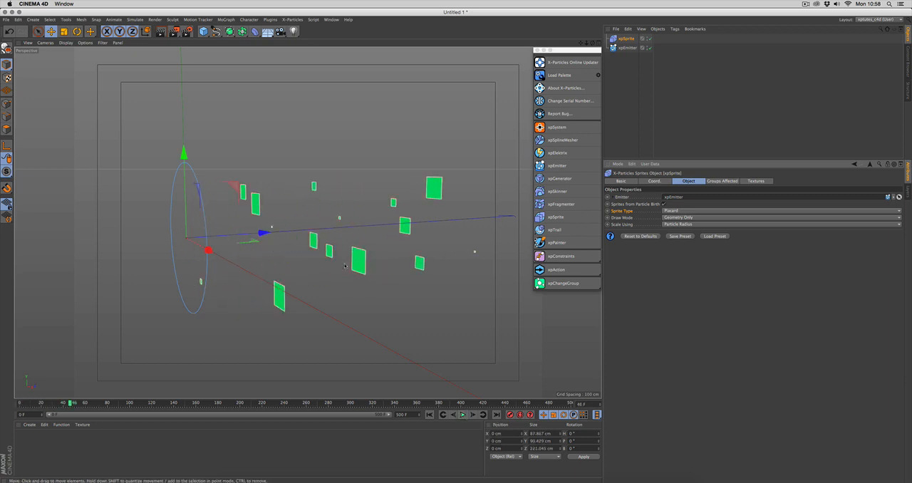
# - Switch the sprite type to 3-Plane and replay the animation from the first frame
pyautogui.click(695, 212)
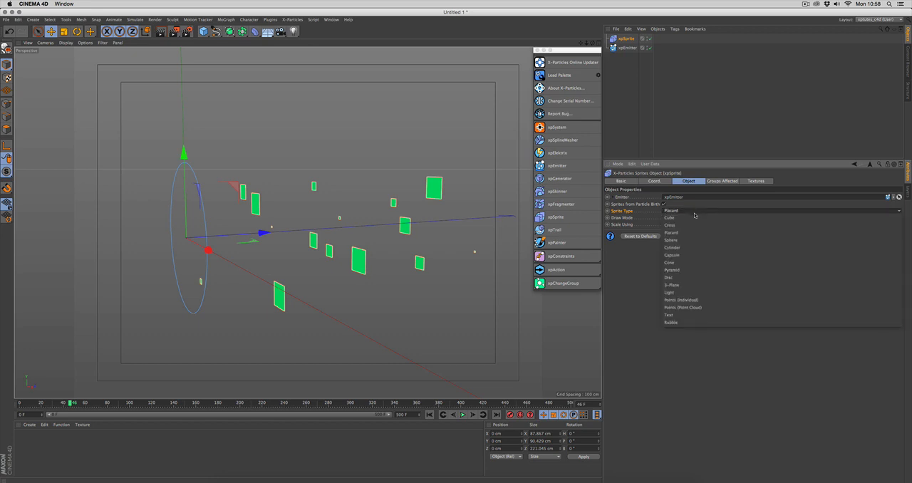
pyautogui.click(697, 285)
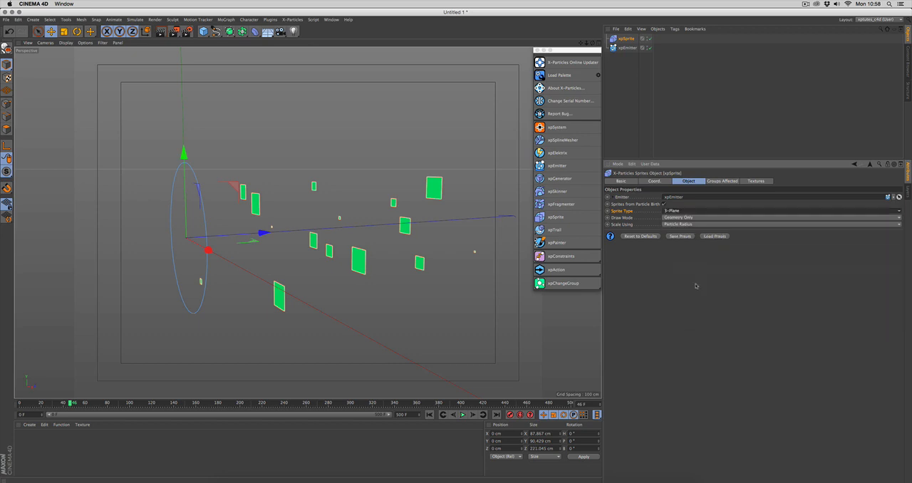
pyautogui.click(428, 415)
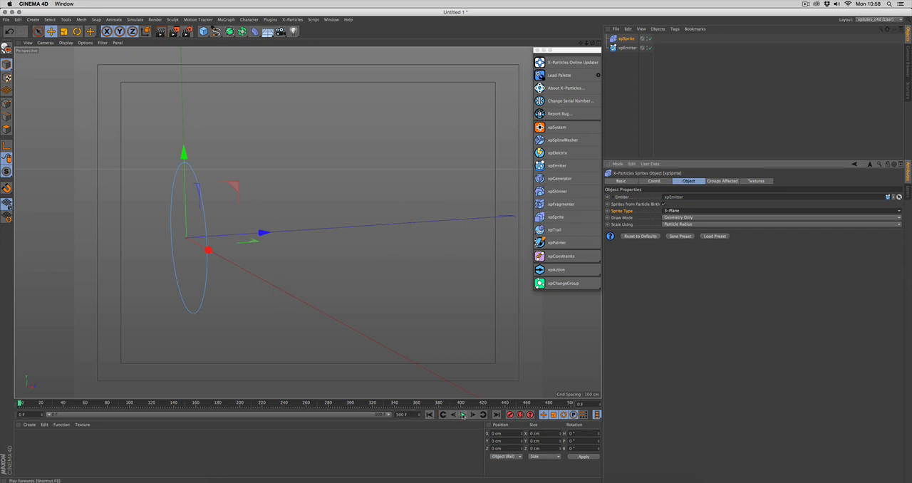
pyautogui.click(462, 415)
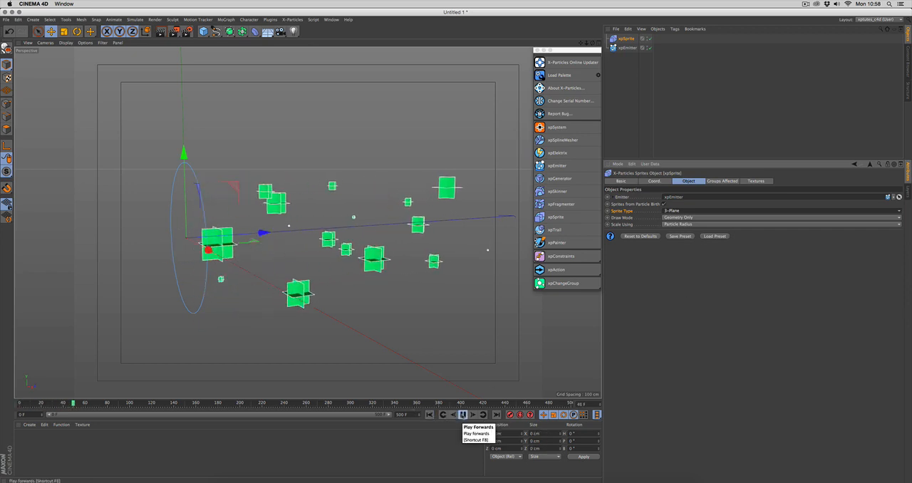
# - Set the sprite type to Light and replay the animation from the first frame
pyautogui.click(678, 212)
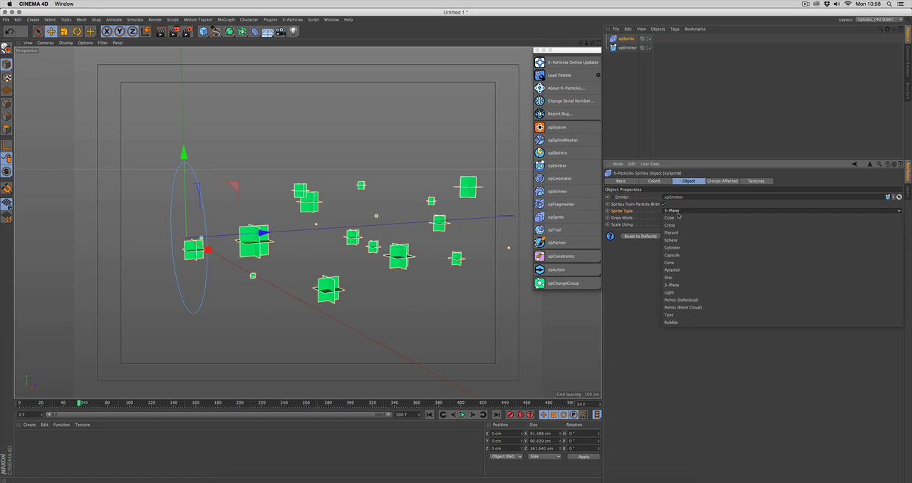
pyautogui.click(691, 293)
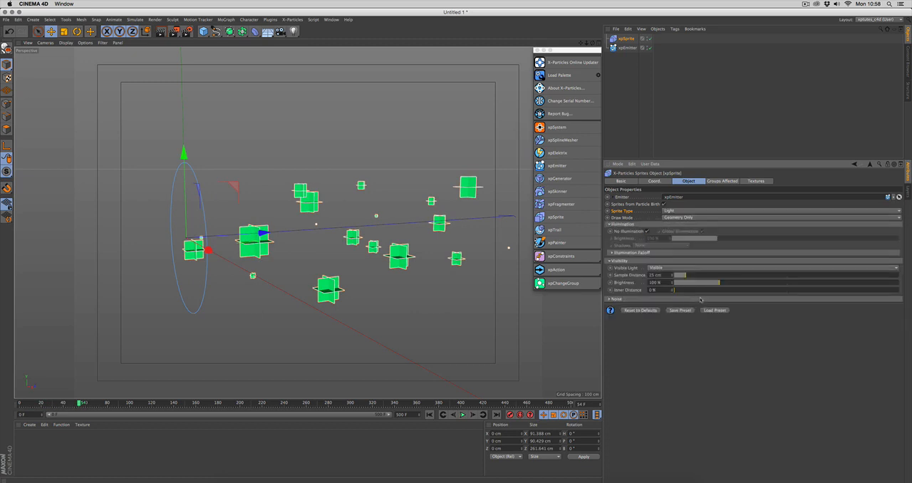
pyautogui.click(429, 415)
pyautogui.click(463, 415)
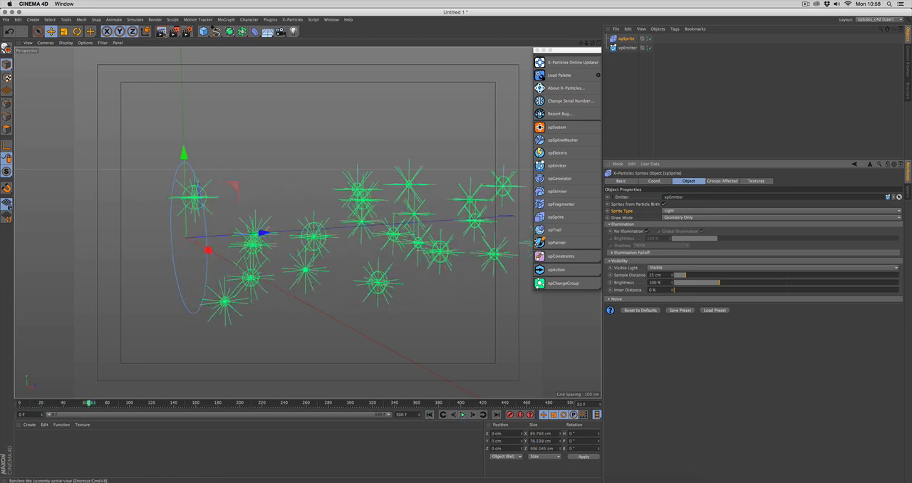
# - Render the active view to check the light sprites, and expand the xpSprite's Noise settings
pyautogui.click(161, 31)
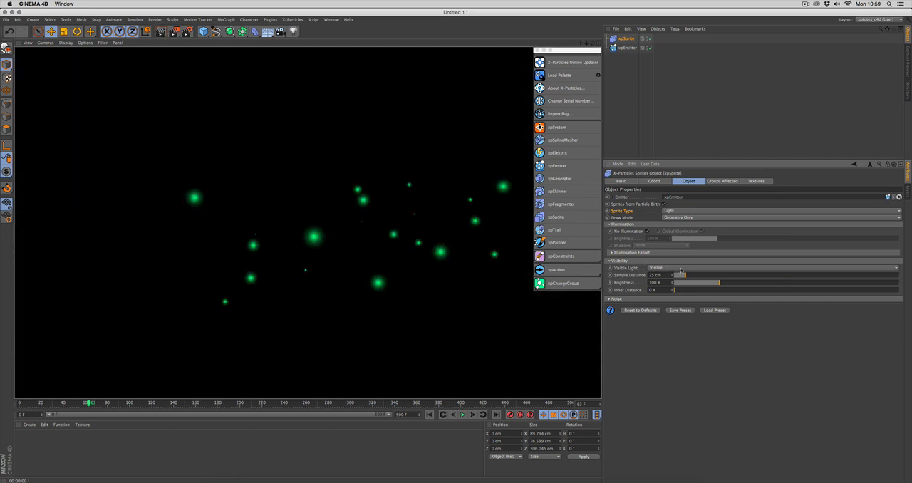
pyautogui.click(659, 299)
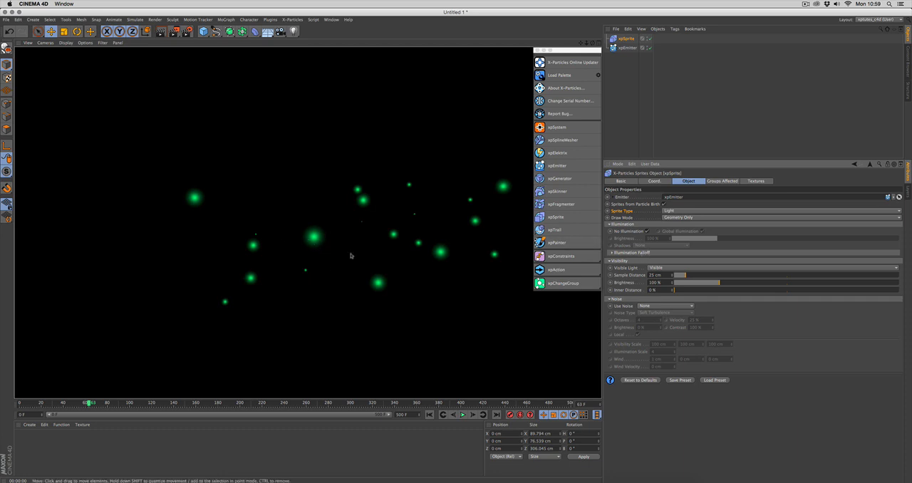
# - Set the color mode in the xpEmitter's display settings to Gradient (Parameter)
pyautogui.click(631, 47)
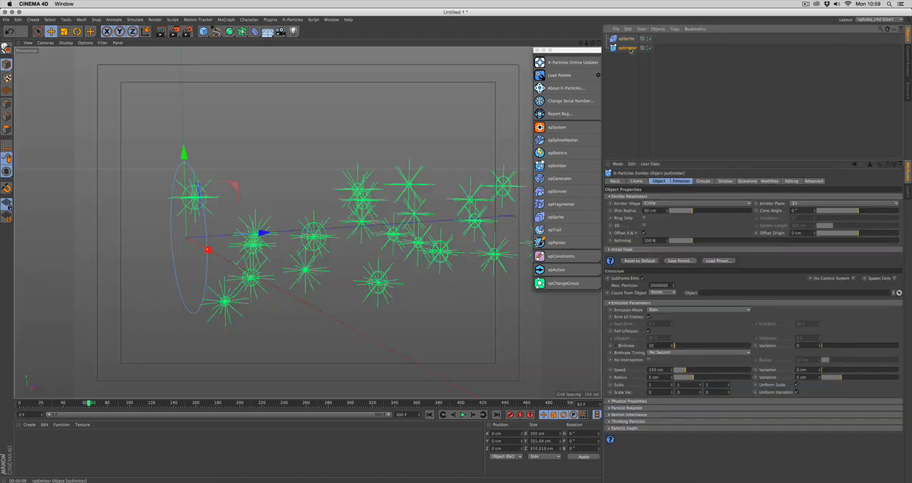
pyautogui.click(726, 181)
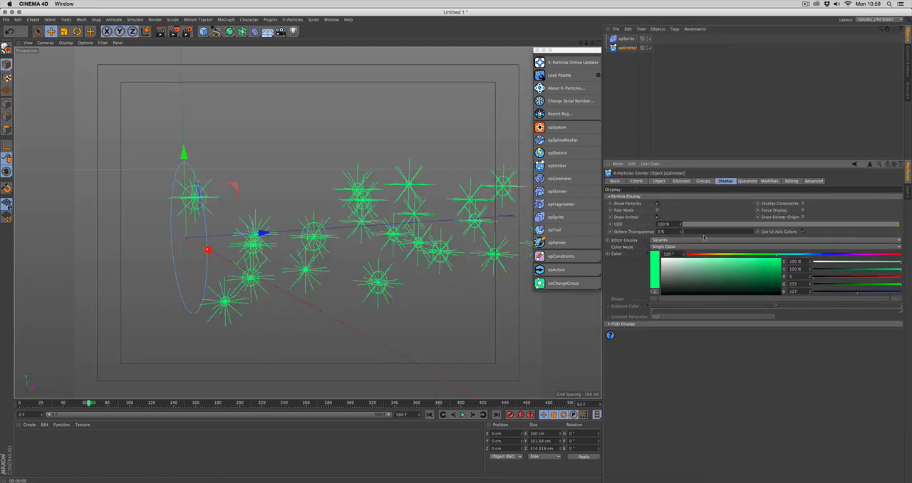
pyautogui.click(677, 241)
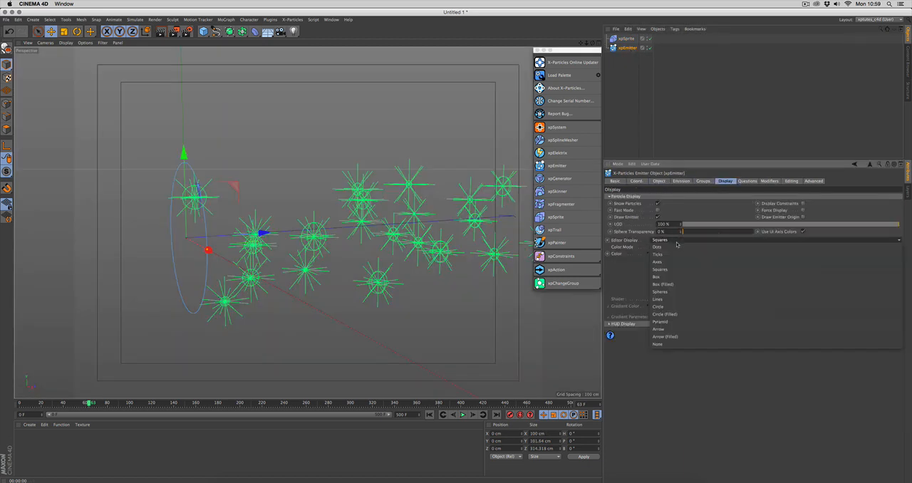
pyautogui.click(679, 288)
pyautogui.click(681, 246)
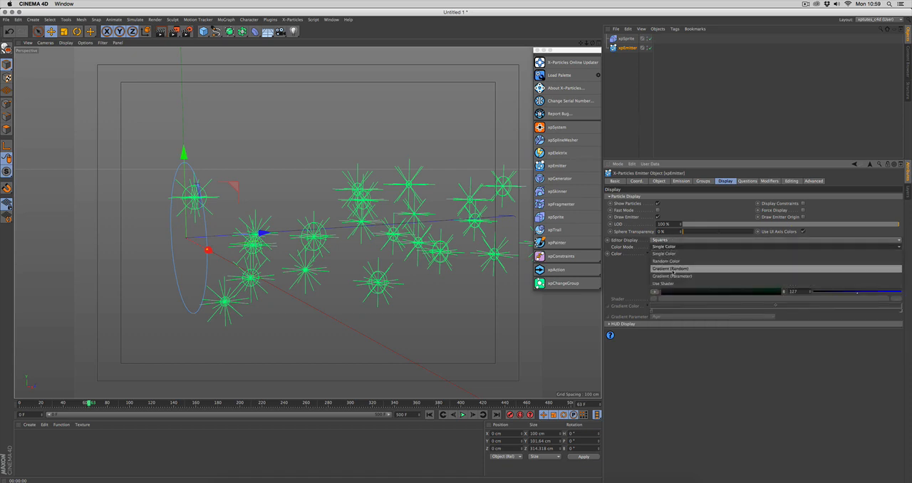
pyautogui.click(681, 277)
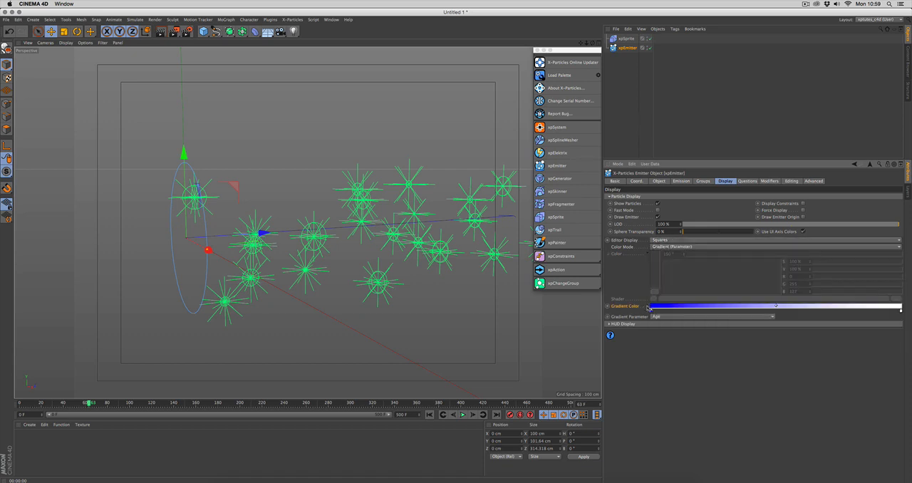
# - Expand the emitter's Gradient Color settings and load the Heat 2 gradient preset
pyautogui.click(646, 308)
pyautogui.click(666, 385)
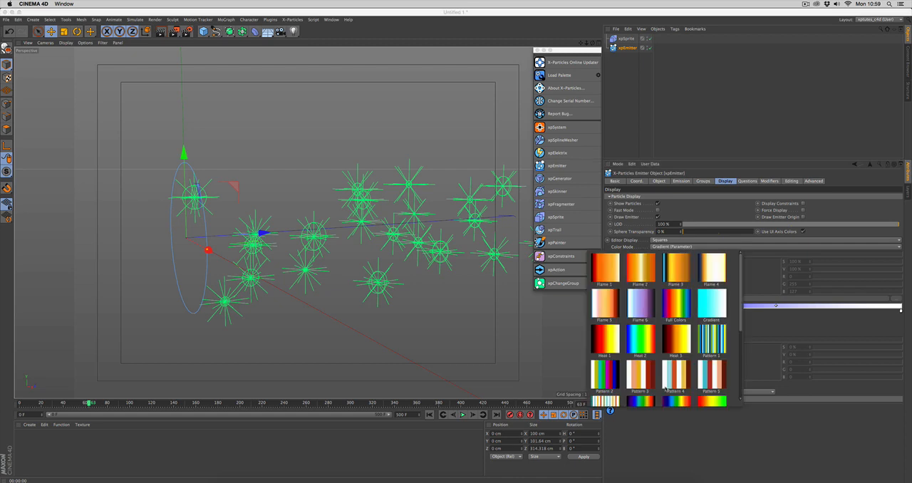
pyautogui.click(638, 341)
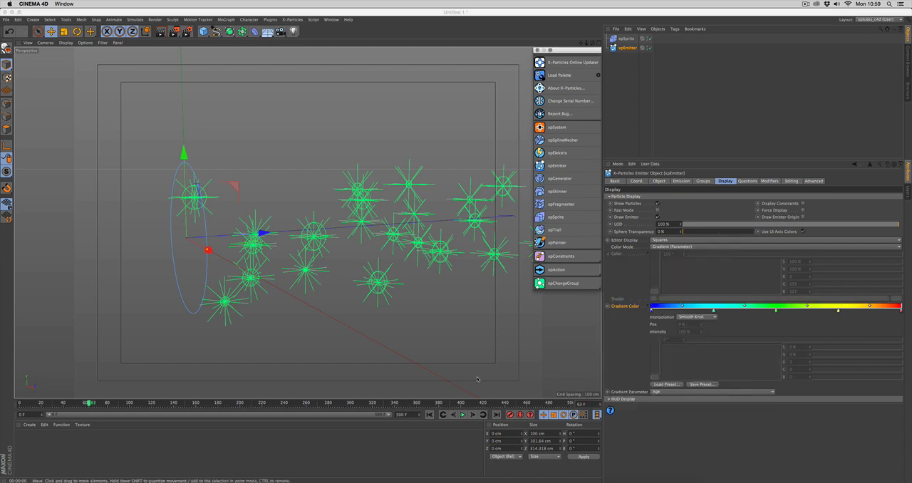
# - Replay the animation from the first frame and render the active view to check the gradient-coloured light sprites
pyautogui.click(430, 414)
pyautogui.click(463, 414)
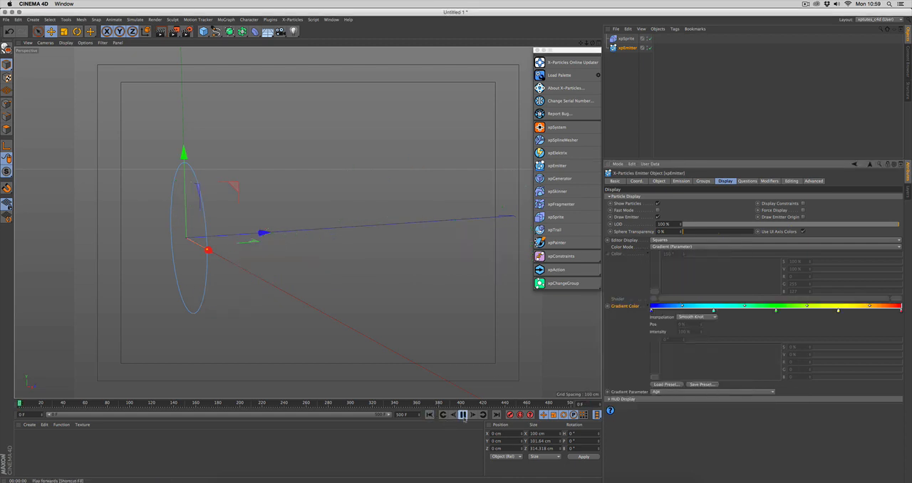
pyautogui.scroll(-3, 419, 289)
pyautogui.keyDown('alt'); pyautogui.moveTo(393, 305); pyautogui.dragTo(369, 306, button='right'); pyautogui.keyUp('alt')
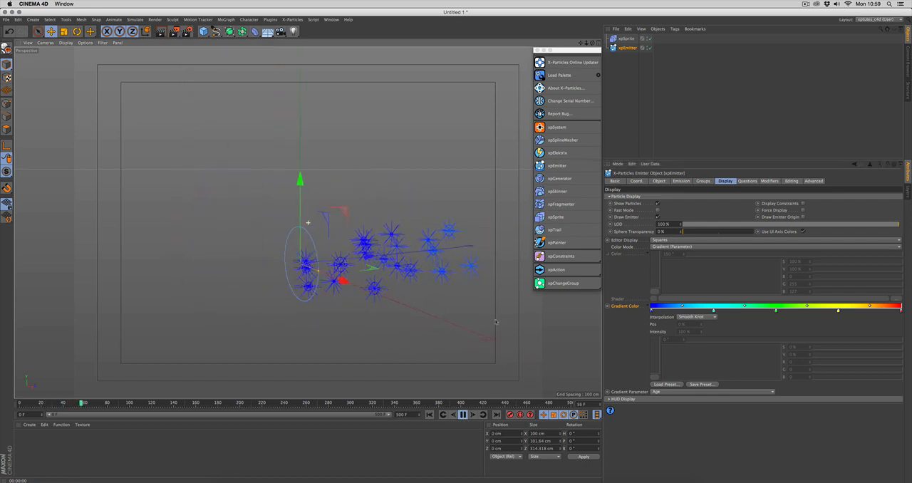
pyautogui.moveTo(308, 223)
pyautogui.keyDown('alt'); pyautogui.mouseDown()
pyautogui.moveTo(323, 290)
pyautogui.moveTo(338, 286)
pyautogui.moveTo(324, 299)
pyautogui.moveTo(365, 301)
pyautogui.mouseUp(); pyautogui.keyUp('alt')
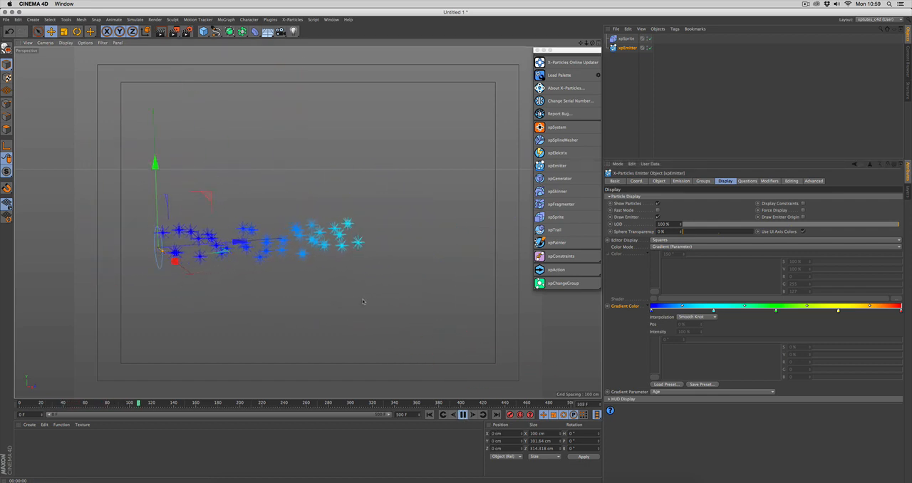
pyautogui.click(462, 415)
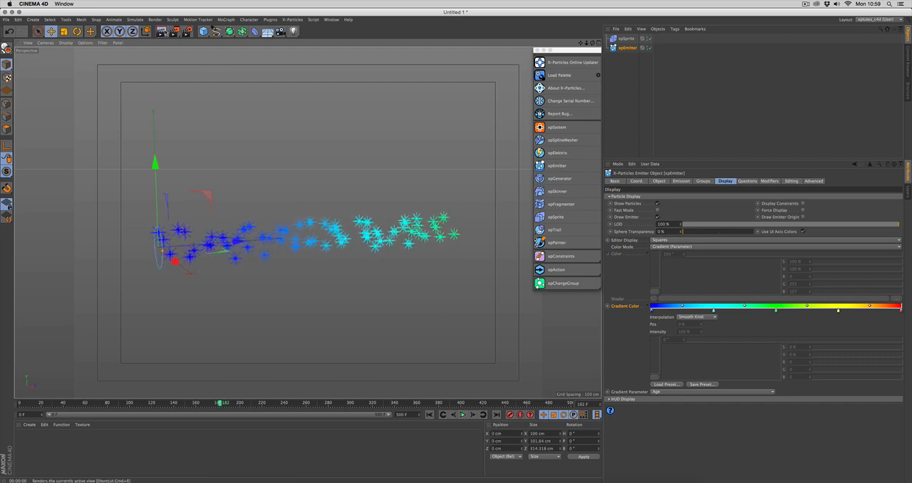
pyautogui.click(162, 31)
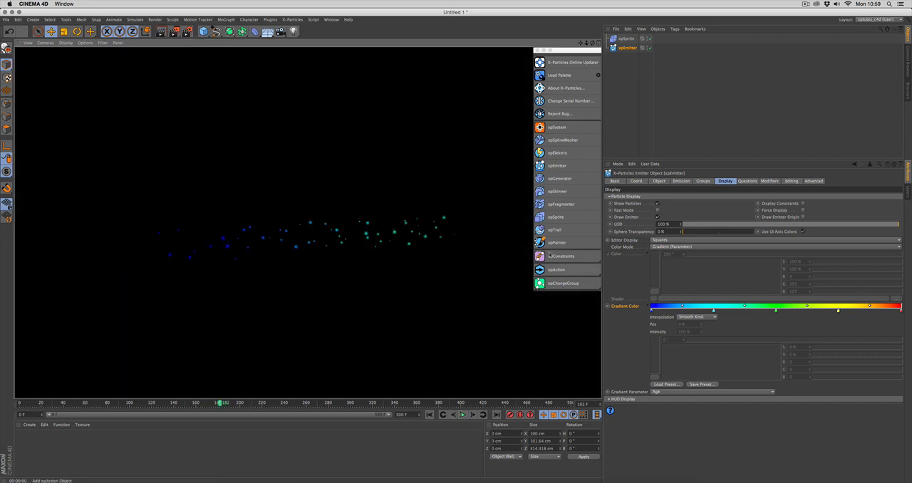
# - Set the color mode in the xpEmitter's display settings to Single Color
pyautogui.click(680, 247)
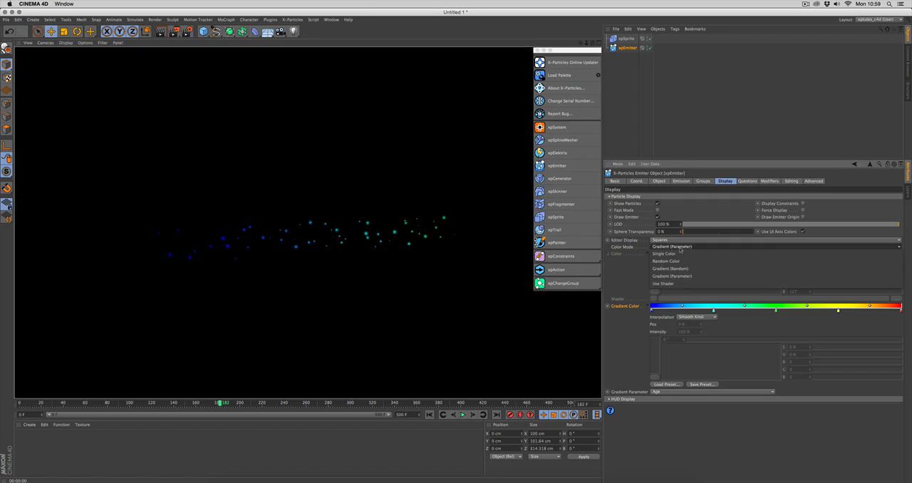
pyautogui.click(670, 255)
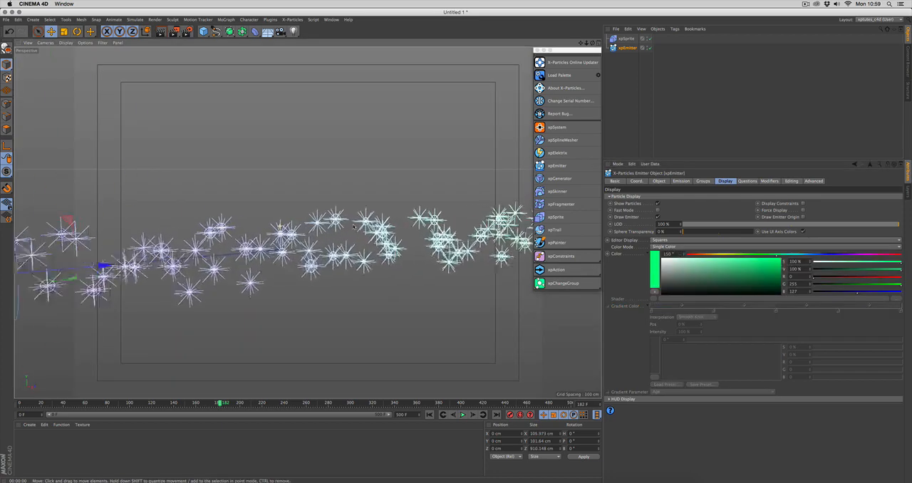
pyautogui.keyDown('alt'); pyautogui.moveTo(387, 239); pyautogui.dragTo(367, 262); pyautogui.keyUp('alt')
pyautogui.scroll(3, 367, 263)
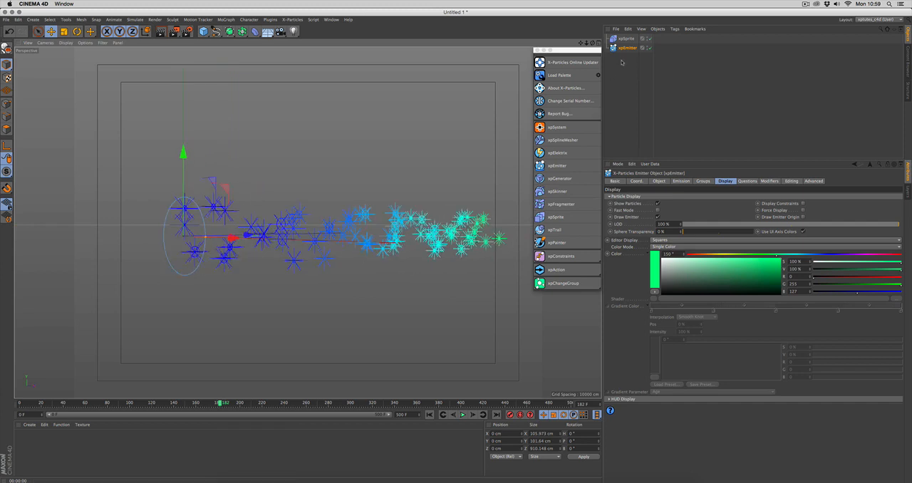
# - Set the xpSprite's sprite type to Points (Individual) and replay the animation from the first frame
pyautogui.click(626, 39)
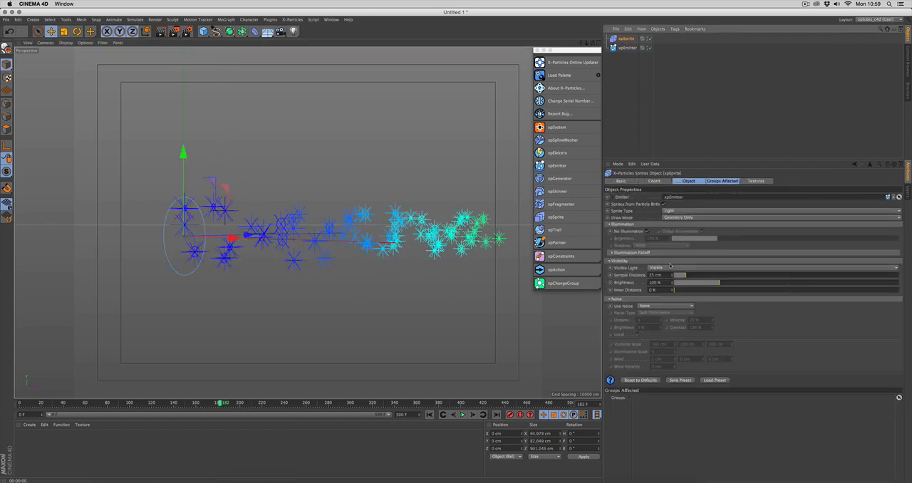
pyautogui.click(680, 211)
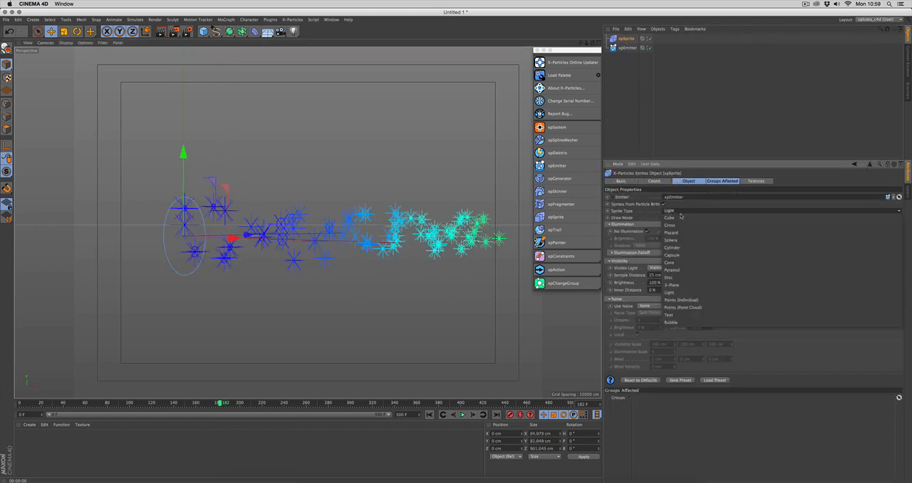
pyautogui.click(690, 301)
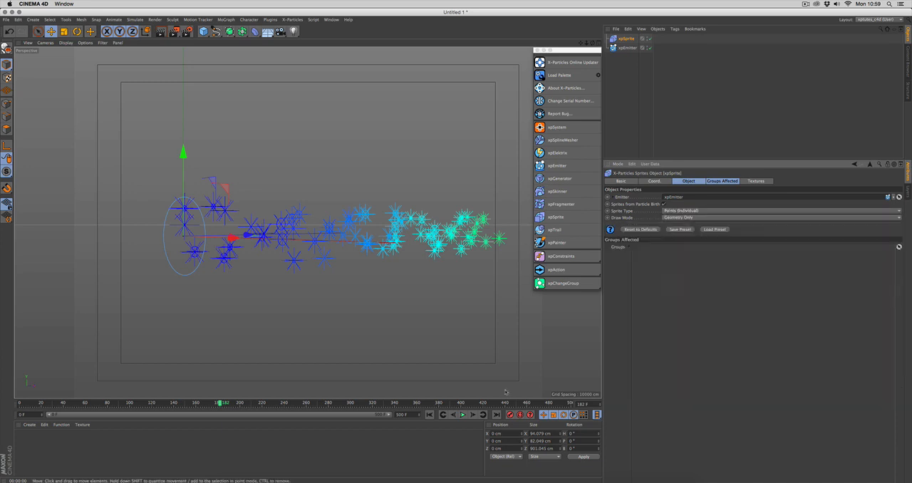
pyautogui.click(430, 415)
pyautogui.click(463, 415)
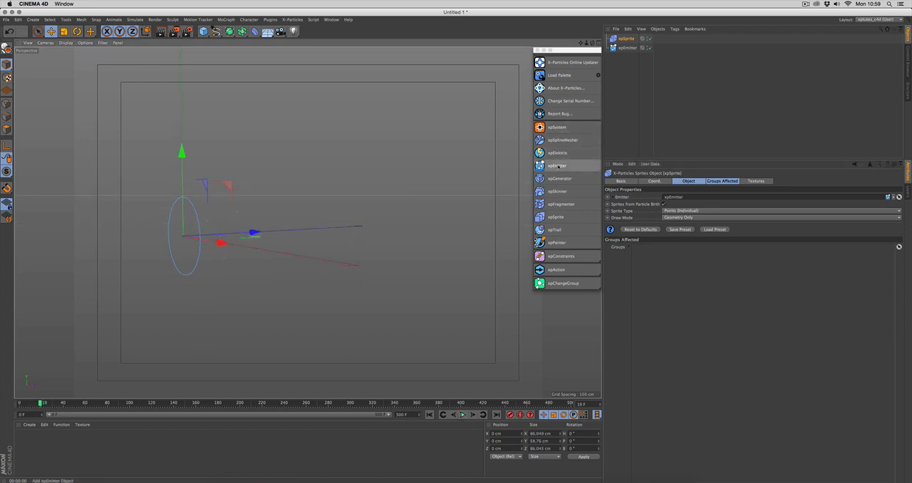
# - Set the sprite type to Text, replay the animation from the start and view the letters from the front
pyautogui.click(699, 211)
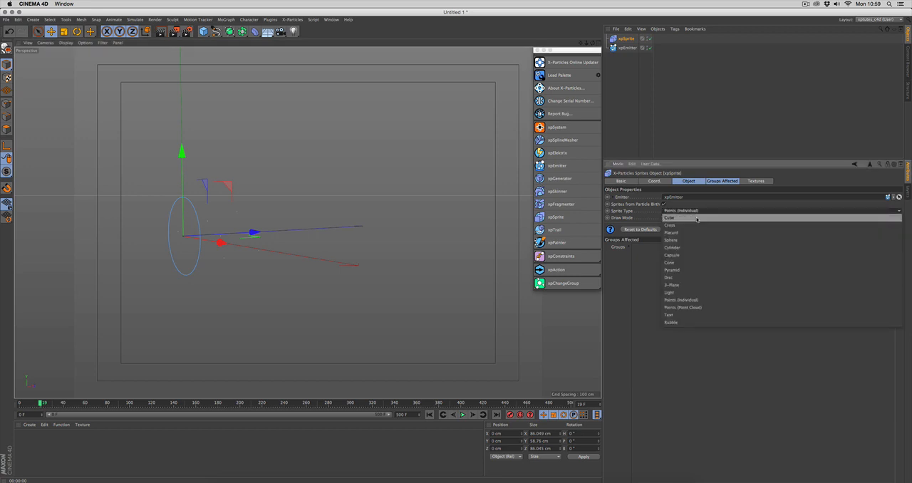
pyautogui.click(684, 316)
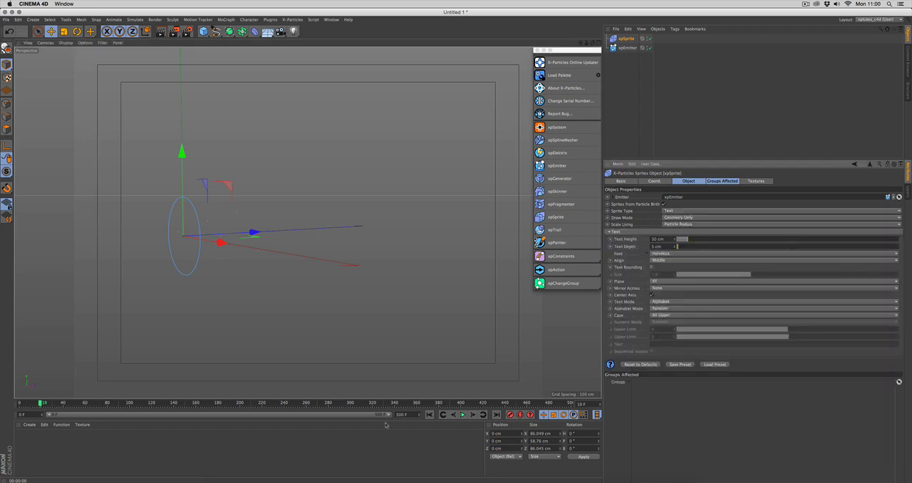
pyautogui.click(430, 415)
pyautogui.click(462, 415)
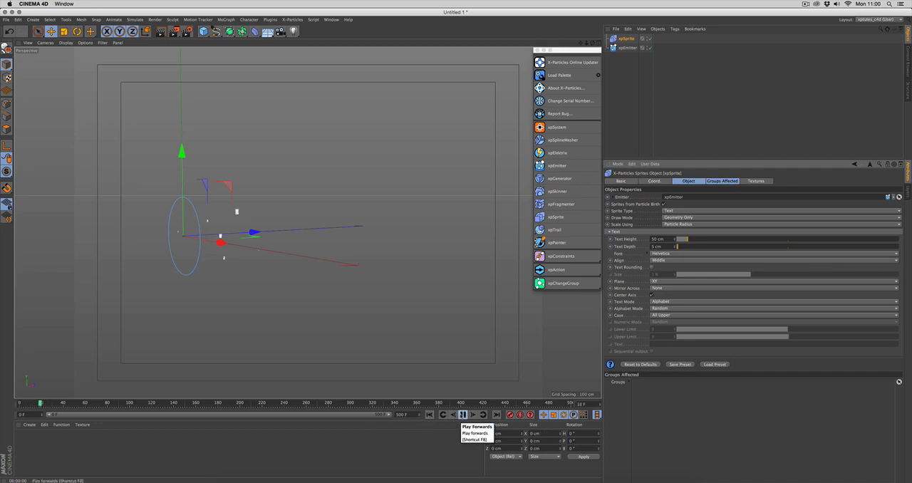
pyautogui.keyDown('alt'); pyautogui.moveTo(409, 320); pyautogui.dragTo(159, 270); pyautogui.keyUp('alt')
pyautogui.keyDown('alt'); pyautogui.moveTo(158, 270); pyautogui.dragTo(208, 267, button='right'); pyautogui.keyUp('alt')
pyautogui.keyDown('alt'); pyautogui.moveTo(209, 267); pyautogui.dragTo(232, 282, button='middle'); pyautogui.keyUp('alt')
pyautogui.moveTo(232, 282)
pyautogui.keyDown('alt'); pyautogui.mouseDown()
pyautogui.moveTo(245, 272)
pyautogui.moveTo(246, 279)
pyautogui.mouseUp(); pyautogui.keyUp('alt')
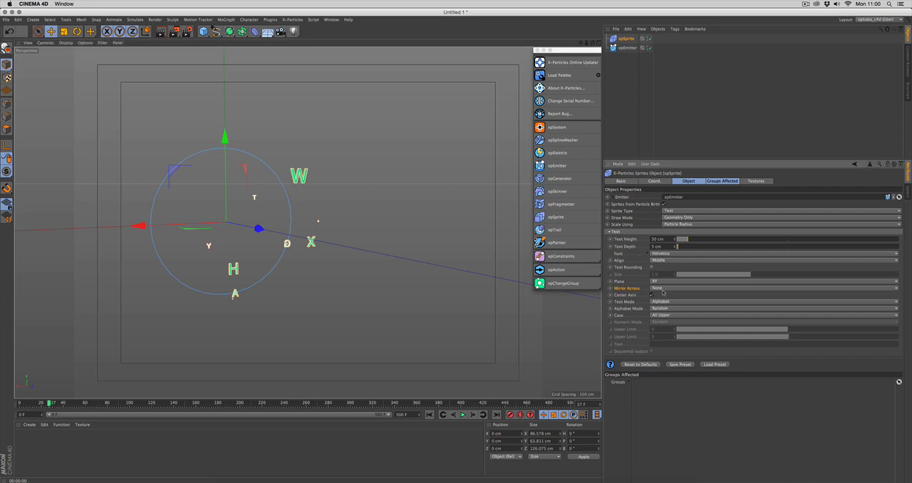
# - Set Mirror Across to H for the text sprites and replay the animation from the first frame
pyautogui.click(665, 288)
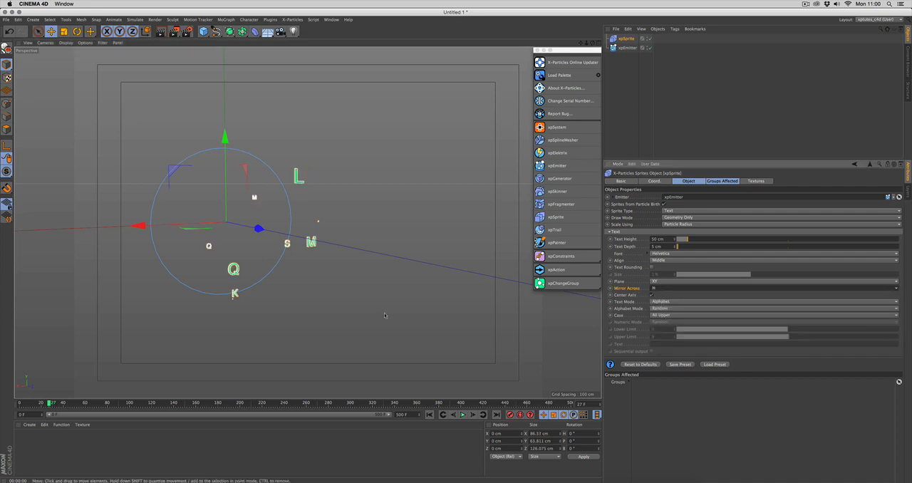
pyautogui.click(429, 415)
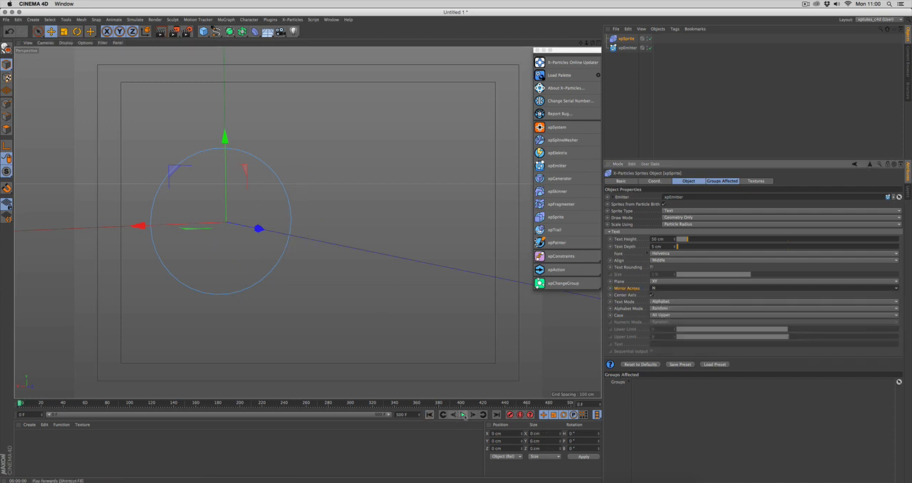
pyautogui.click(463, 415)
pyautogui.click(463, 415)
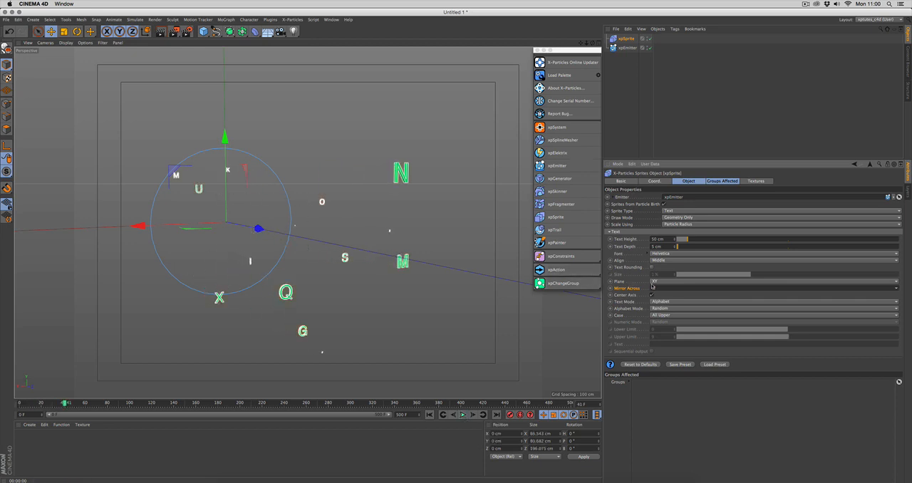
# - Examine the Text Mode and Alphabet Mode options of the text sprites, keeping Alphabet and Random
pyautogui.click(634, 309)
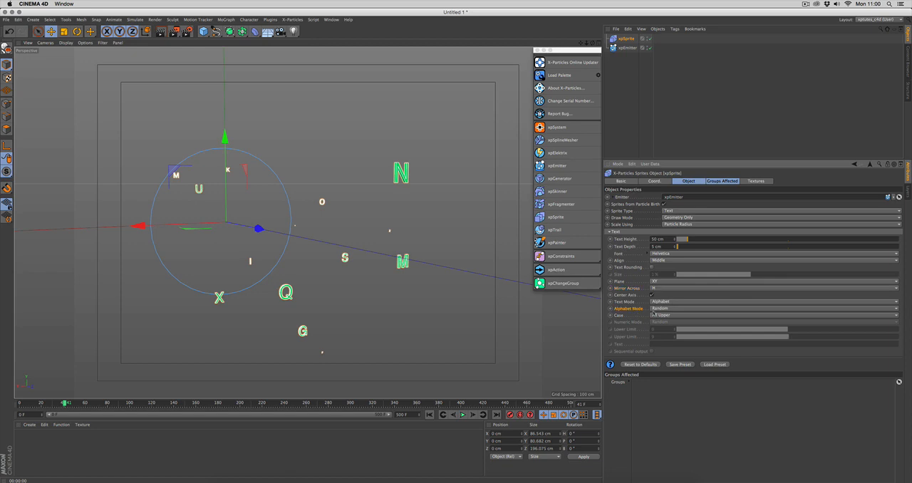
pyautogui.click(668, 302)
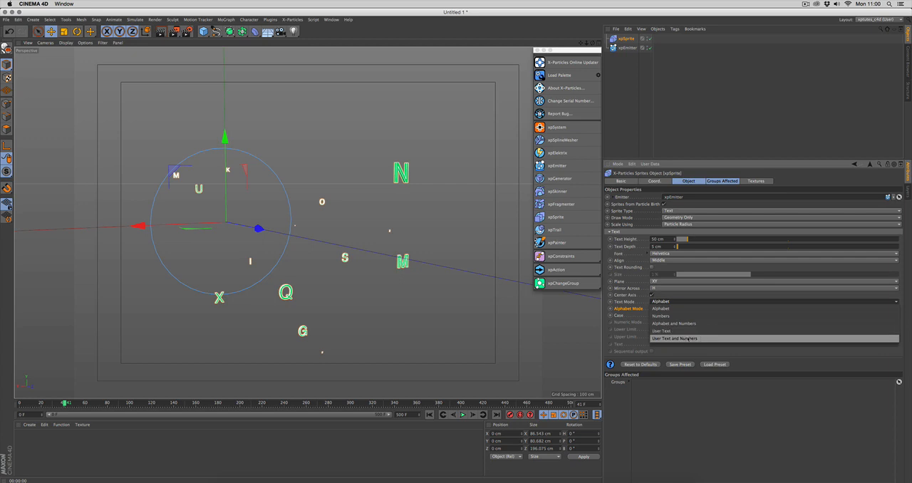
pyautogui.click(661, 308)
pyautogui.click(663, 309)
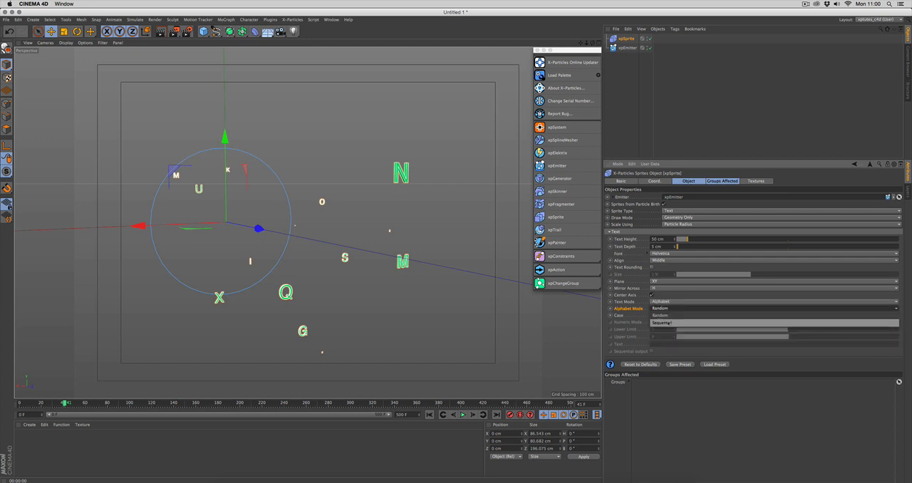
pyautogui.click(670, 315)
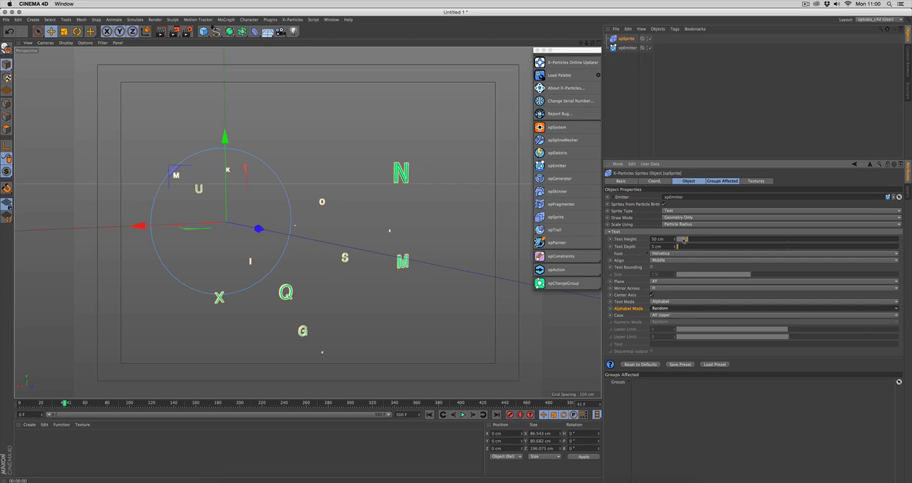
# - Set the text height to 50.3 cm and the text depth to 7.2 cm, and replay the animation
pyautogui.moveTo(688, 240); pyautogui.dragTo(678, 246)
pyautogui.click(431, 414)
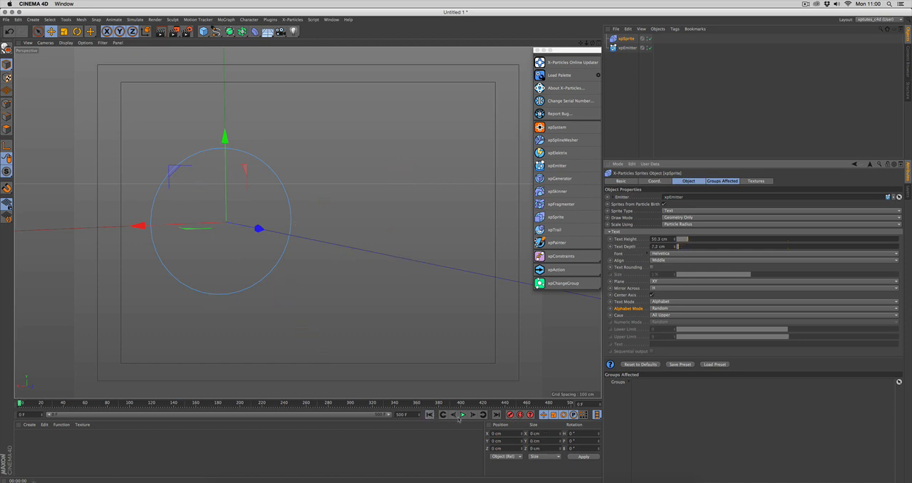
pyautogui.click(463, 415)
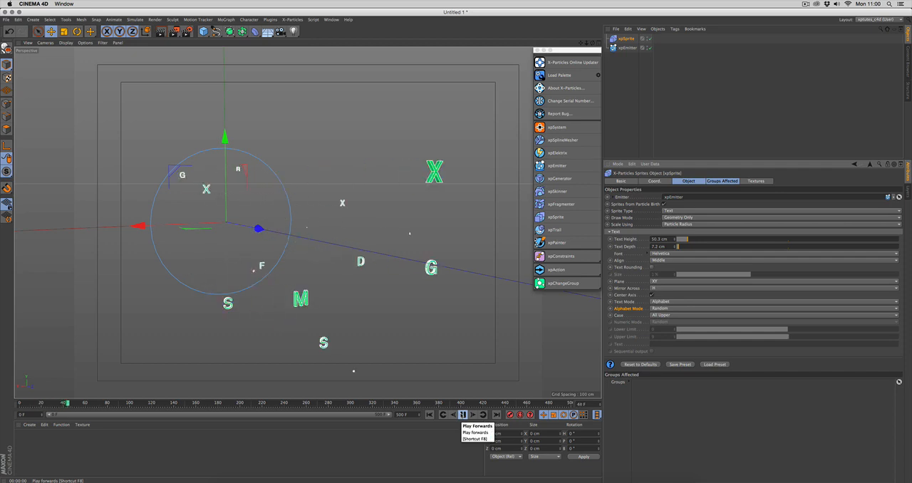
pyautogui.click(462, 415)
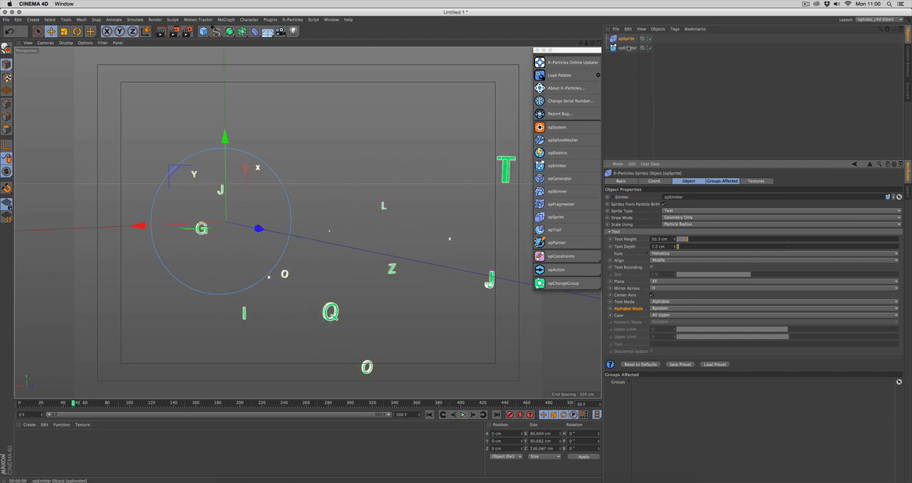
# - Set the sprite type to Rubble, replay the animation from the first frame and view the particle stream from the side
pyautogui.click(680, 210)
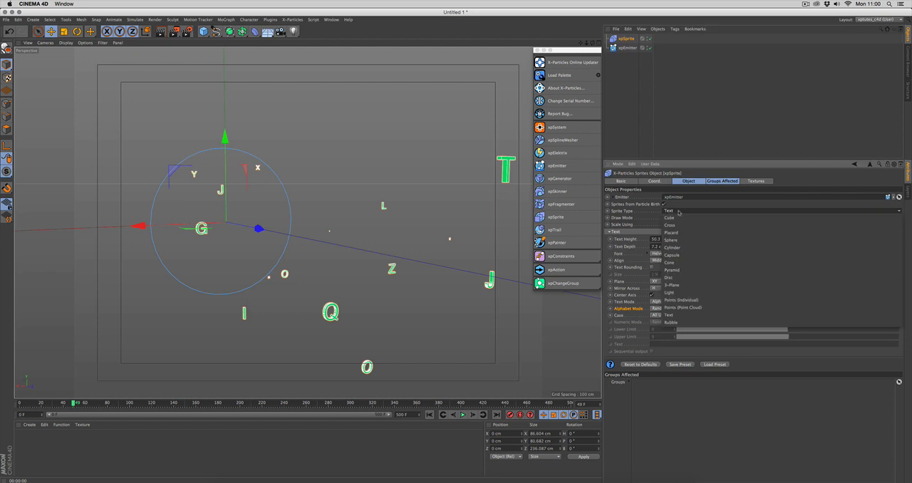
pyautogui.click(677, 324)
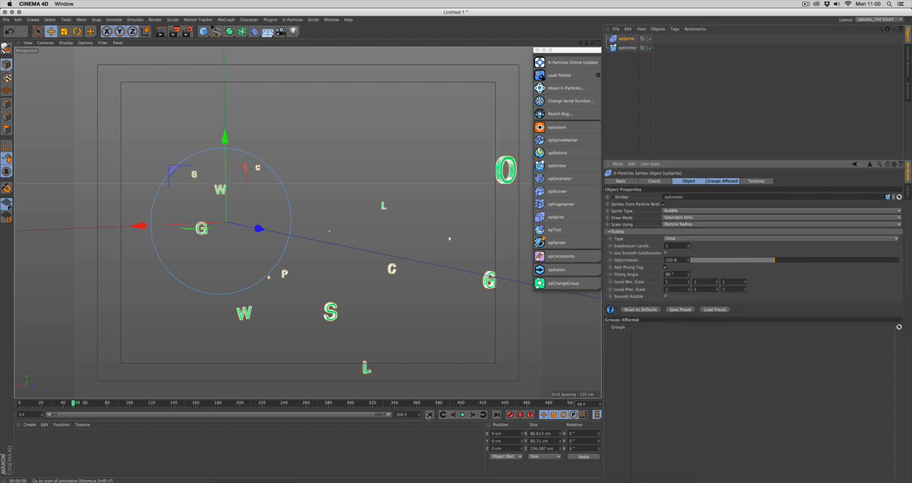
pyautogui.click(430, 414)
pyautogui.click(462, 414)
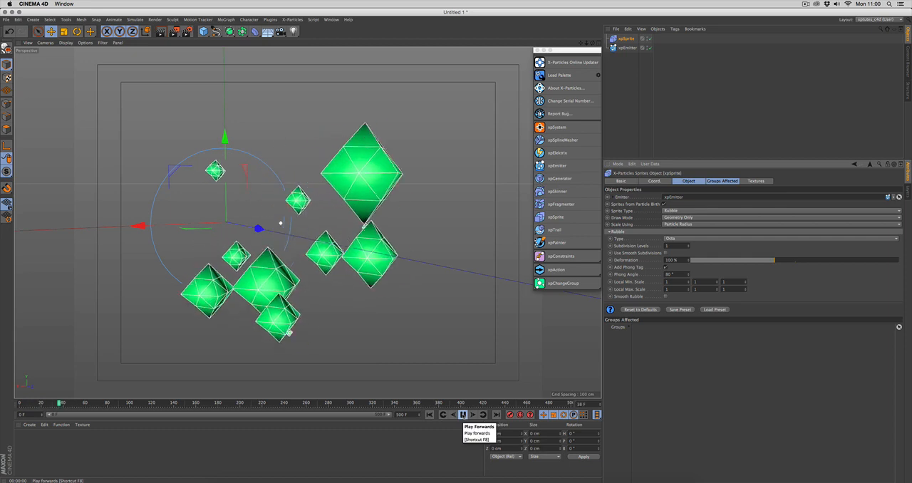
pyautogui.keyDown('alt'); pyautogui.moveTo(319, 252); pyautogui.dragTo(397, 240); pyautogui.keyUp('alt')
pyautogui.keyDown('alt'); pyautogui.moveTo(396, 239); pyautogui.dragTo(368, 241, button='middle'); pyautogui.keyUp('alt')
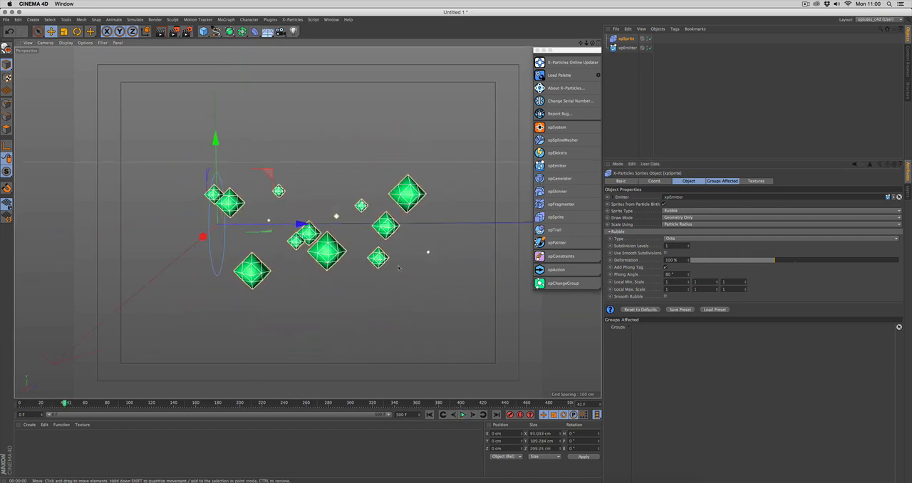
# - Try the Octa, Tetra and Dodeca rubble types on the sprites
pyautogui.click(693, 239)
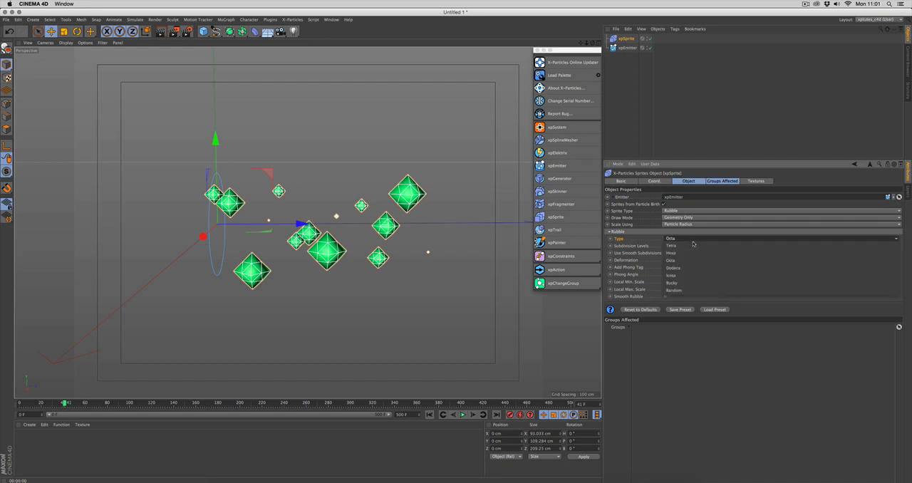
pyautogui.click(690, 260)
pyautogui.click(681, 239)
pyautogui.click(675, 247)
pyautogui.click(689, 239)
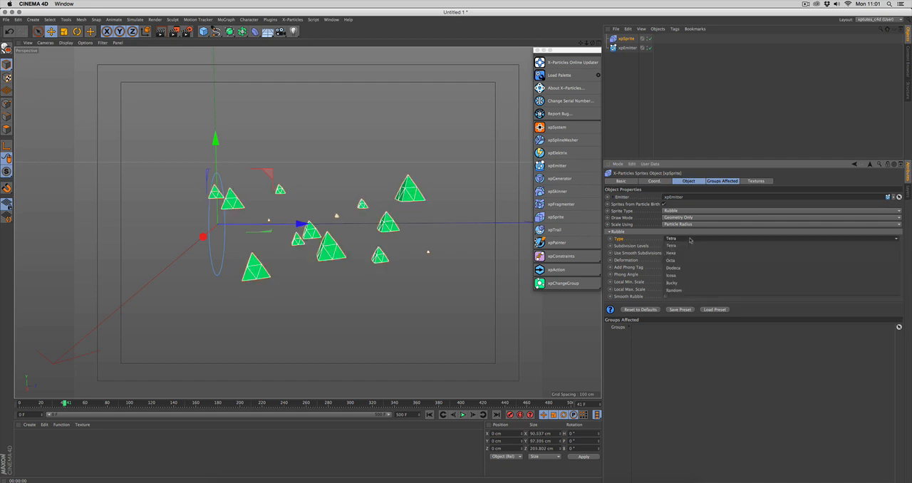
pyautogui.click(690, 269)
# - Set the rubble type to Random and the subdivision levels to 2
pyautogui.click(725, 239)
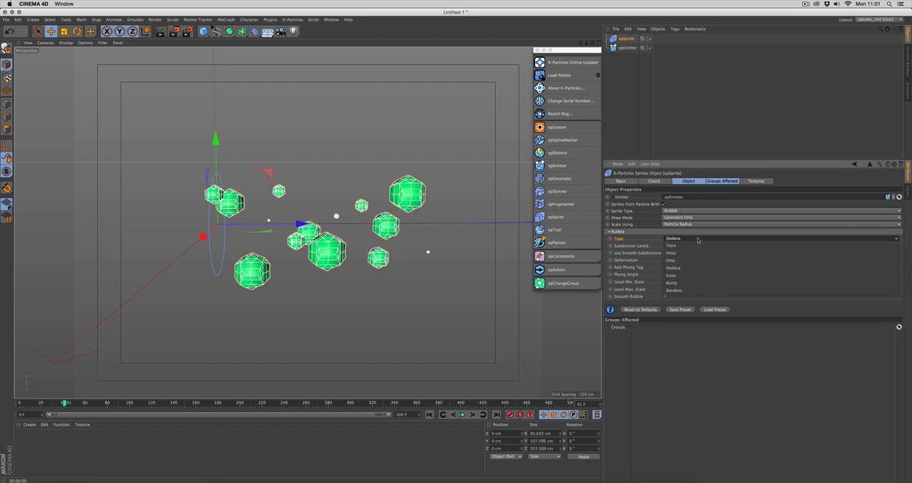
pyautogui.click(686, 289)
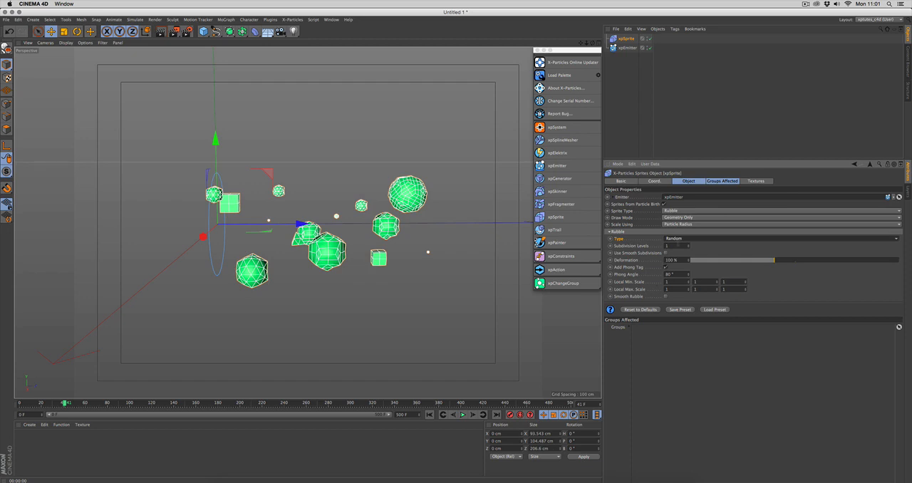
pyautogui.click(689, 245)
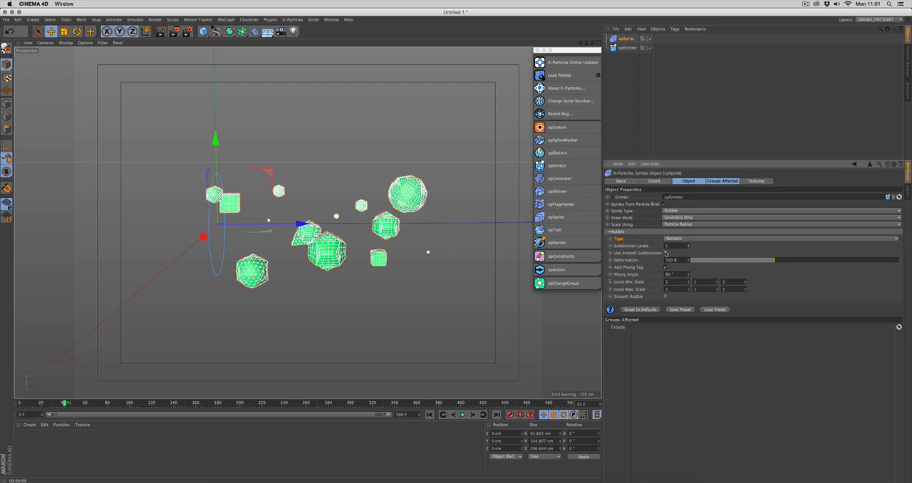
# - Enable smooth subdivisions for the rubble, briefly trying the Smooth Rubble option, and set the deformation to 240%
pyautogui.click(666, 253)
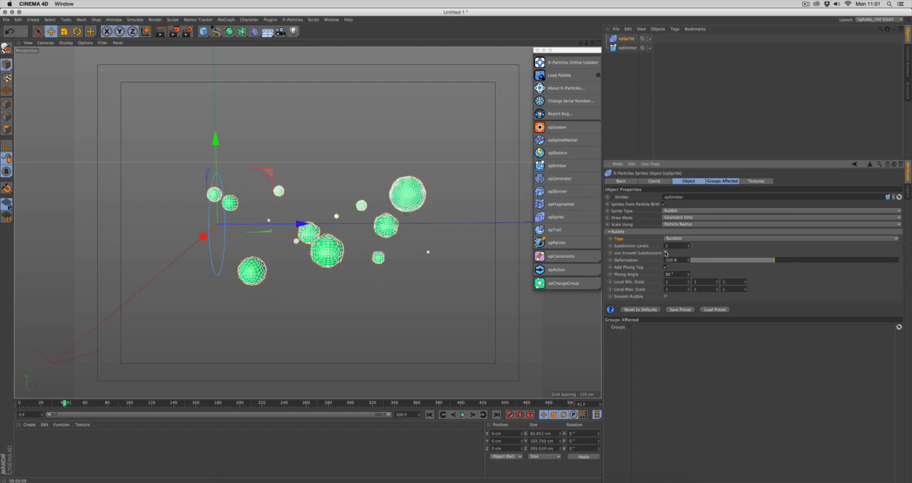
pyautogui.click(666, 297)
pyautogui.click(667, 297)
pyautogui.moveTo(787, 263); pyautogui.dragTo(892, 264)
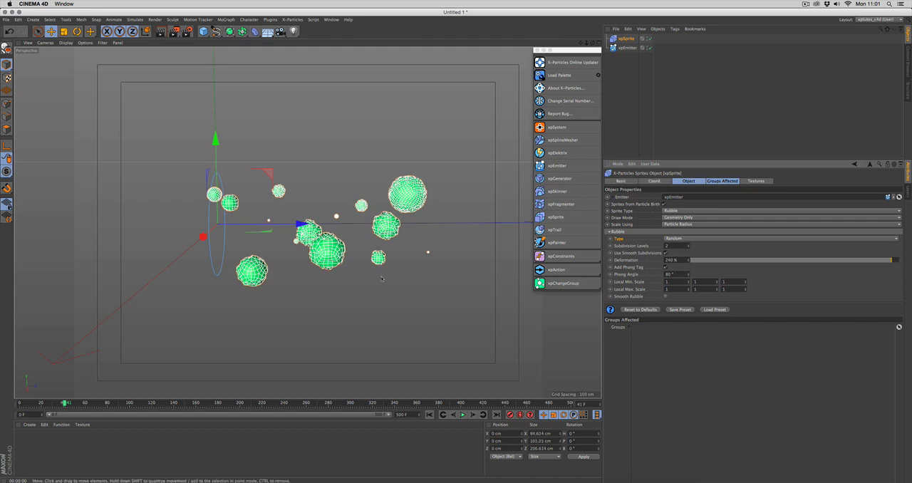
# - Replay the animation from the first frame, pause it, and examine the deformed rubble particles from another angle
pyautogui.click(454, 416)
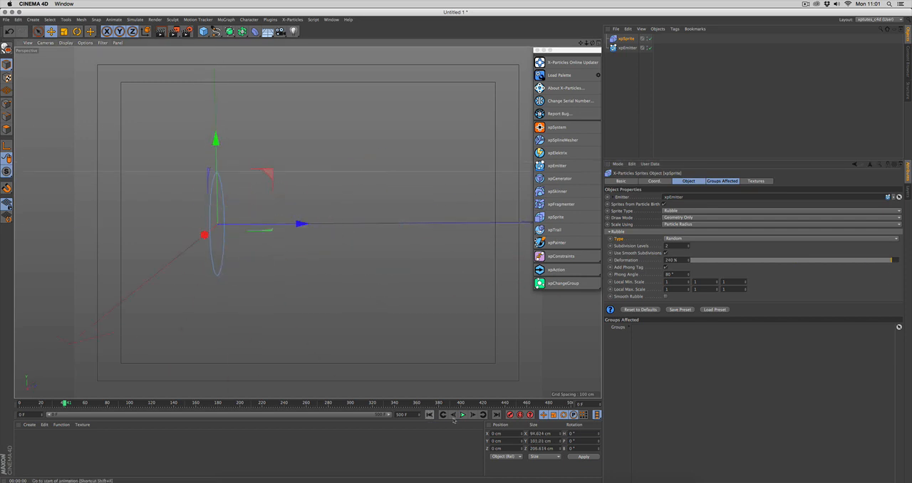
pyautogui.click(462, 415)
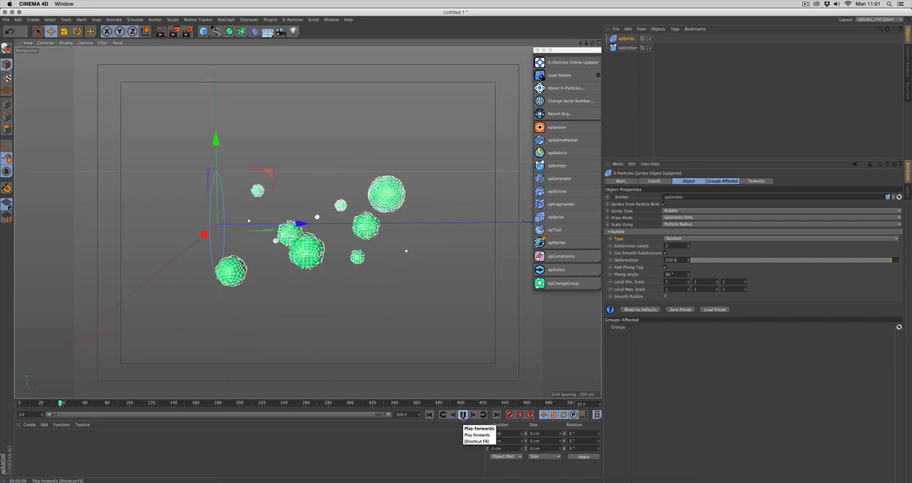
pyautogui.click(462, 415)
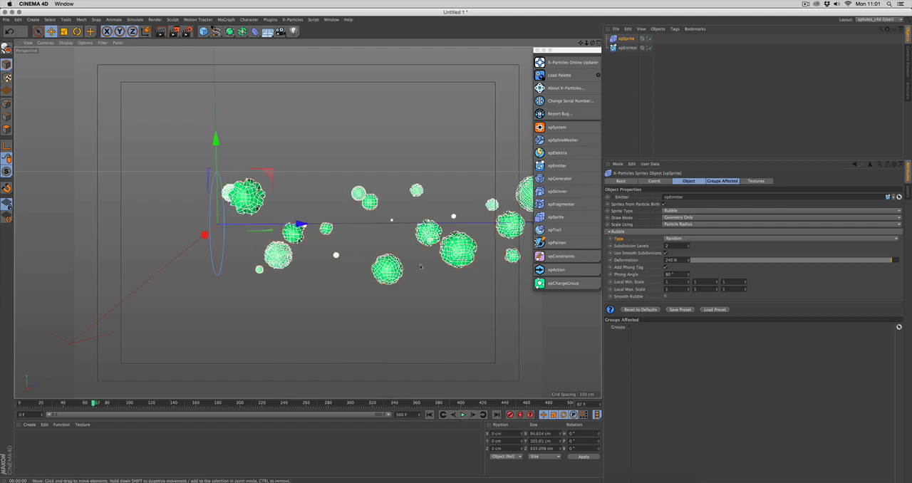
pyautogui.keyDown('alt'); pyautogui.moveTo(420, 266); pyautogui.dragTo(441, 283); pyautogui.keyUp('alt')
pyautogui.keyDown('alt'); pyautogui.moveTo(314, 278); pyautogui.dragTo(320, 279); pyautogui.keyUp('alt')
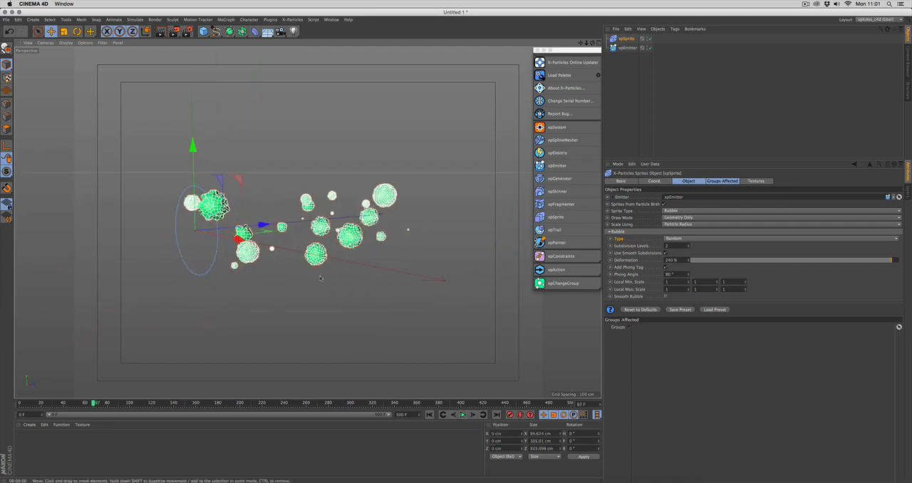